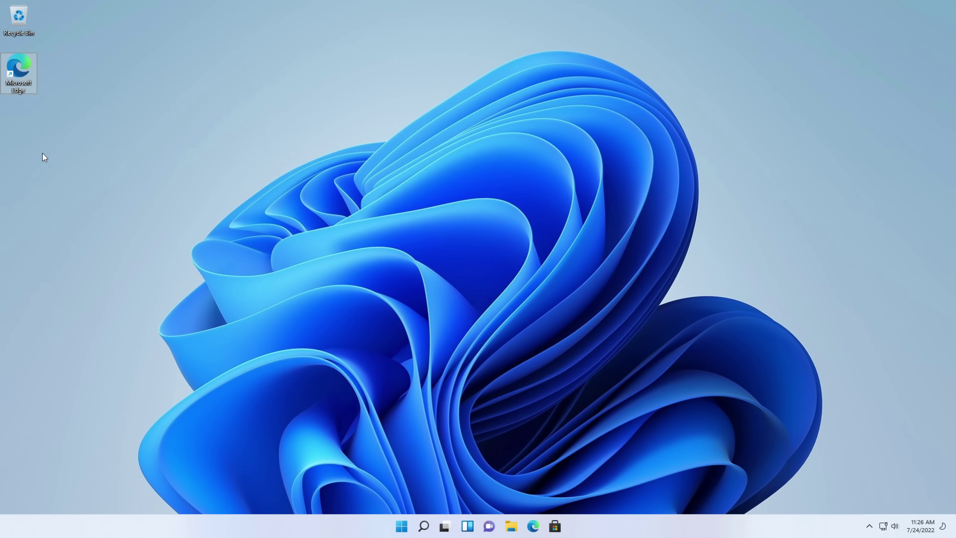
Open Microsoft Edge, dismiss the restore prompt, and accept the privacy notice on the new tab page.
double_click(22, 69)
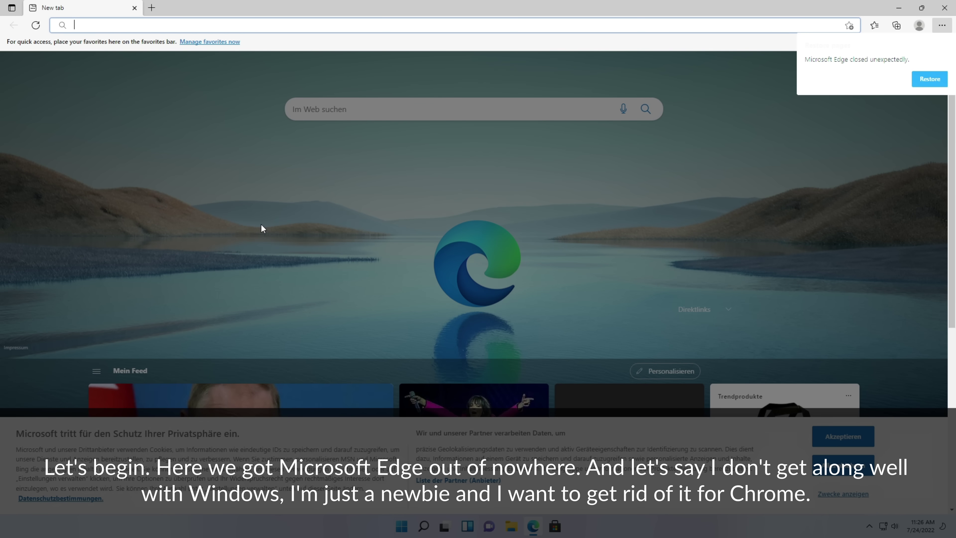
click(928, 77)
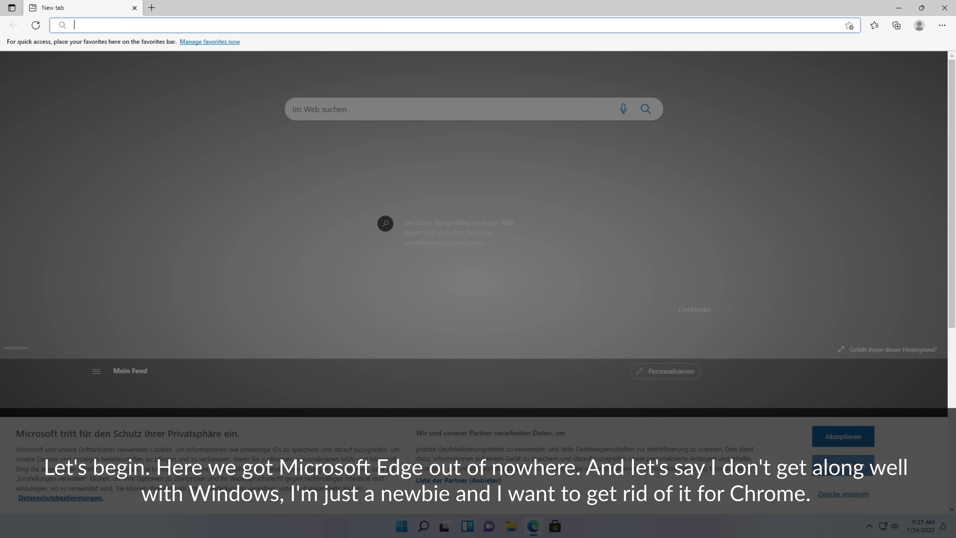
click(842, 436)
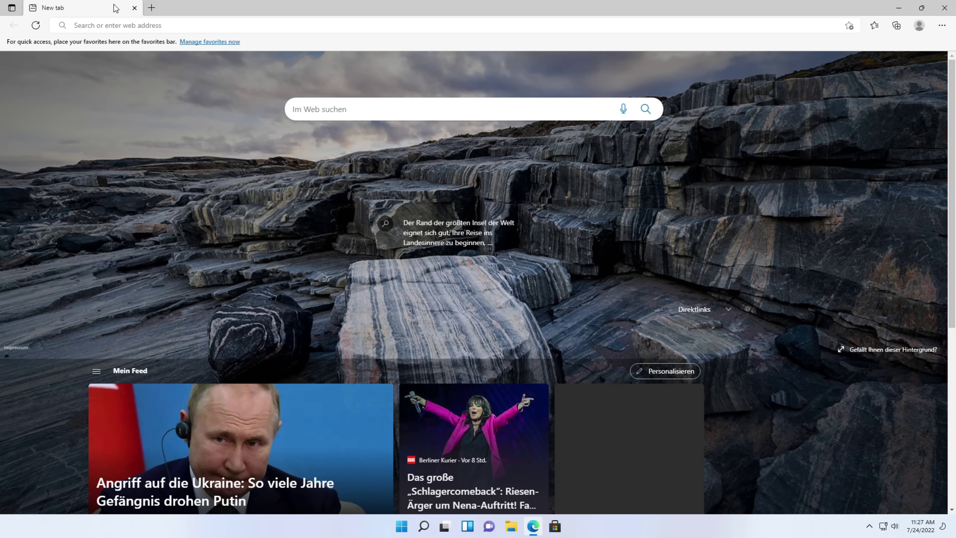
click(151, 8)
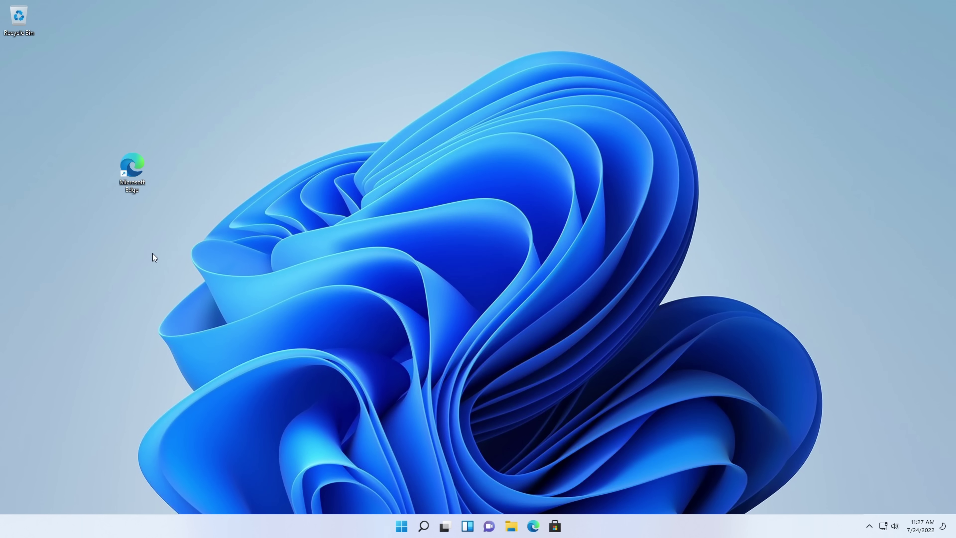
Check the options offered for the Edge app pinned in Start for a way to uninstall it.
right_click(147, 178)
click(132, 170)
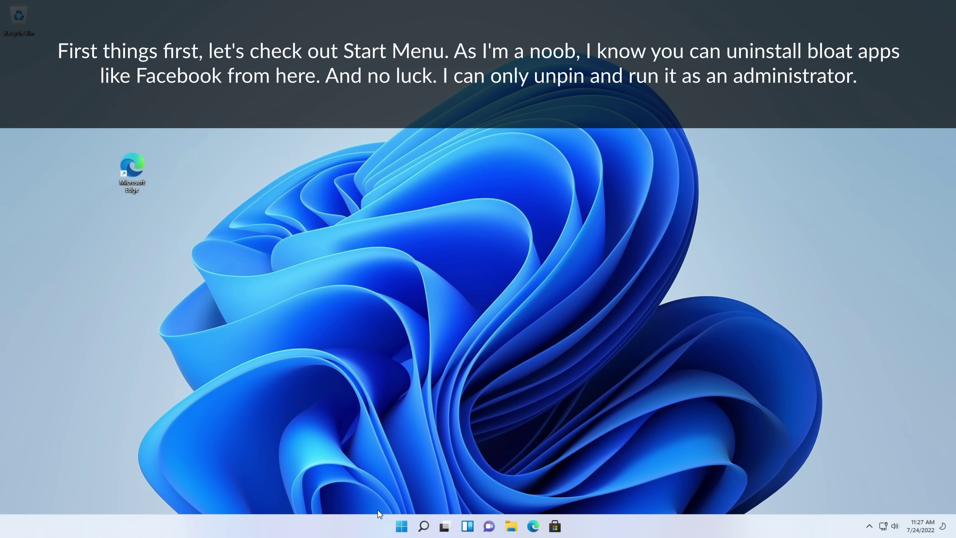
click(401, 526)
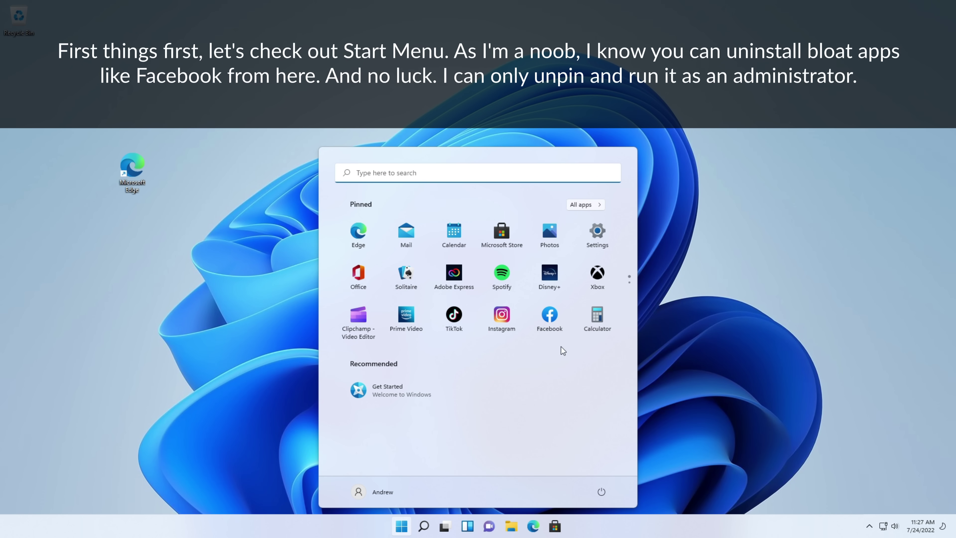
right_click(346, 226)
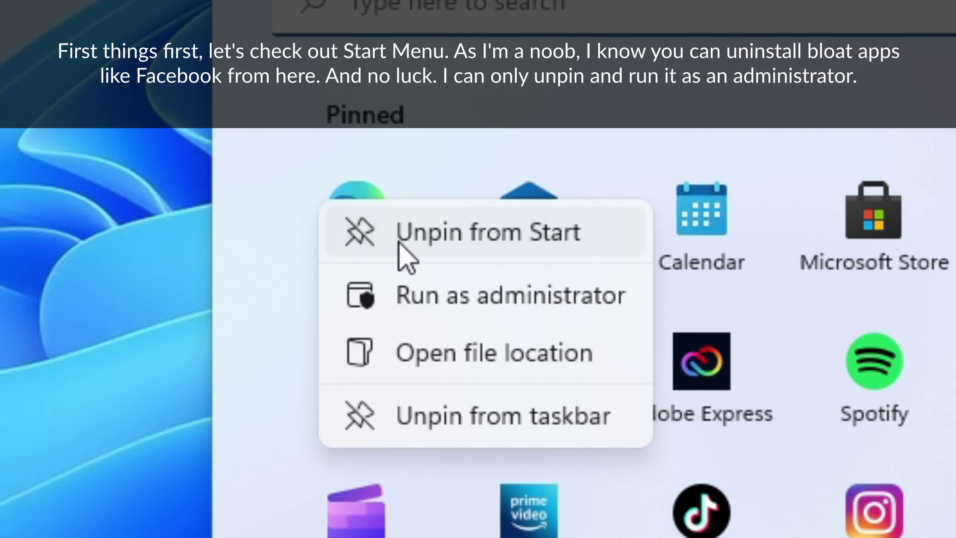
click(321, 207)
right_click(322, 207)
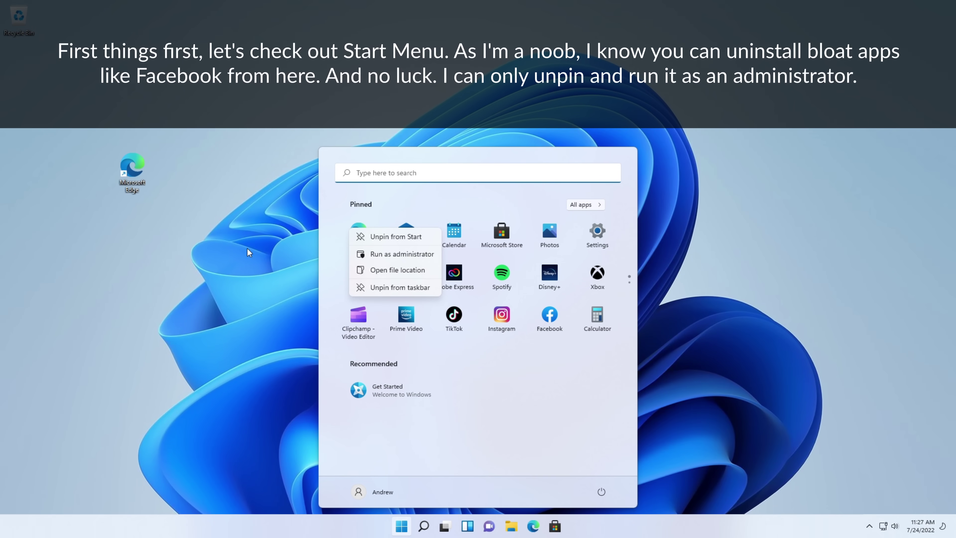
click(192, 246)
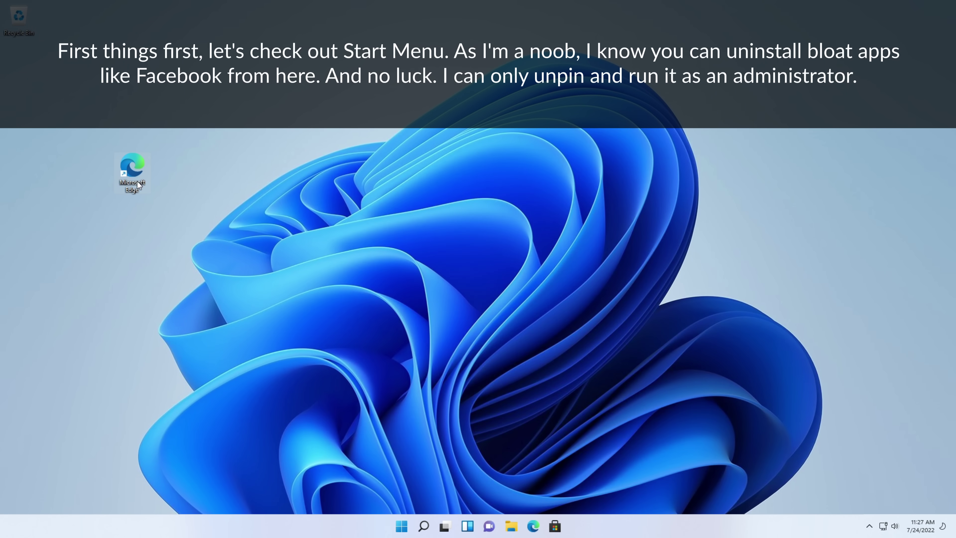
Check the desktop Edge shortcut's options for an uninstall command, and recheck those of the Edge entry pinned in Start.
right_click(129, 171)
click(224, 144)
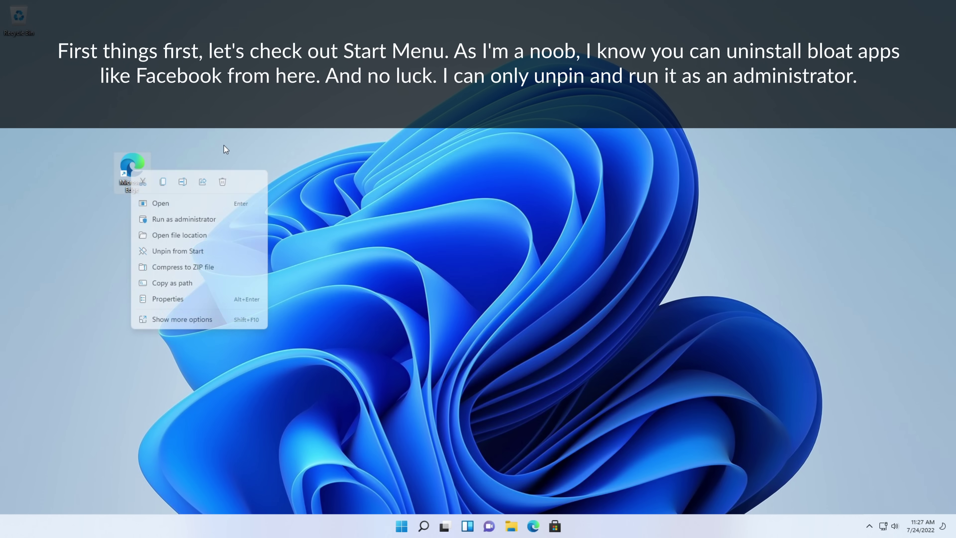
click(401, 526)
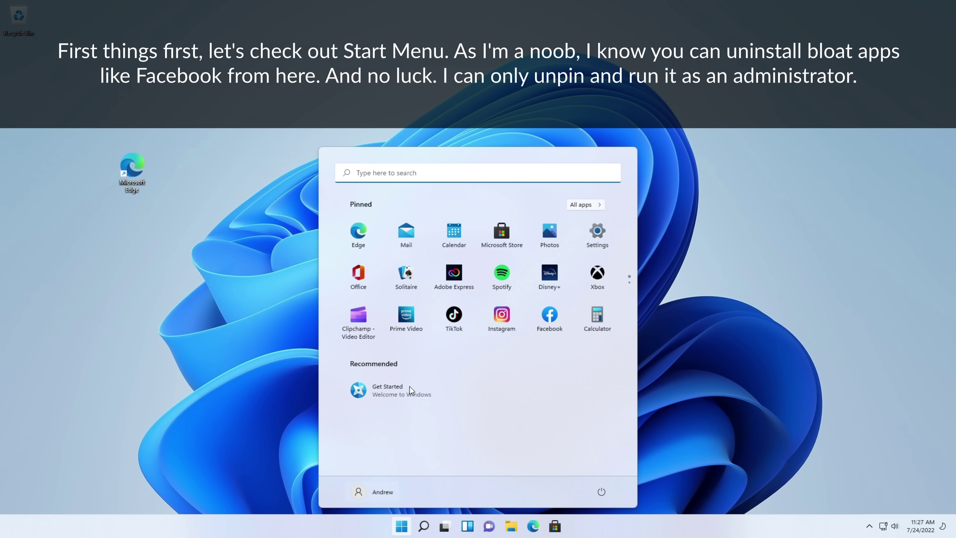
right_click(364, 247)
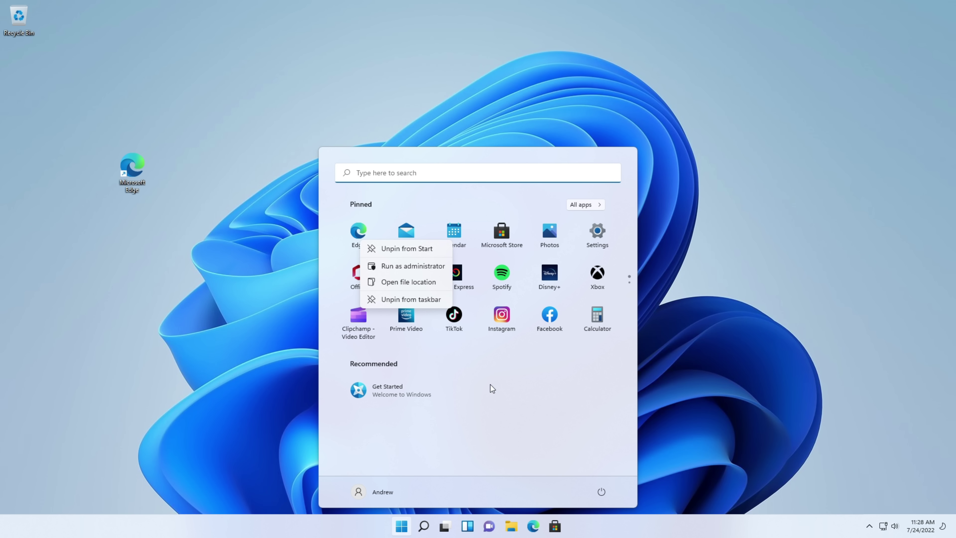
click(497, 428)
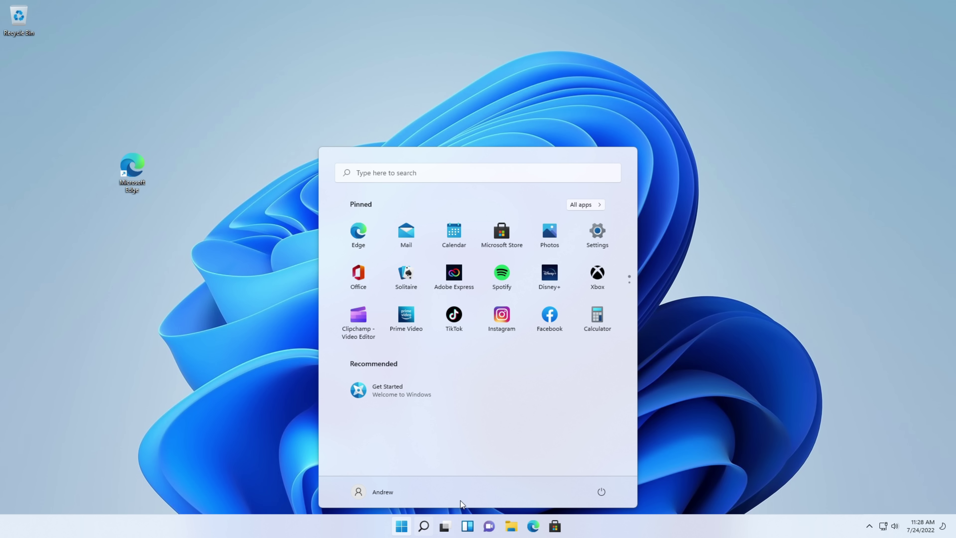
Open Settings, enlarge its window, and go to the Apps & features page.
click(601, 241)
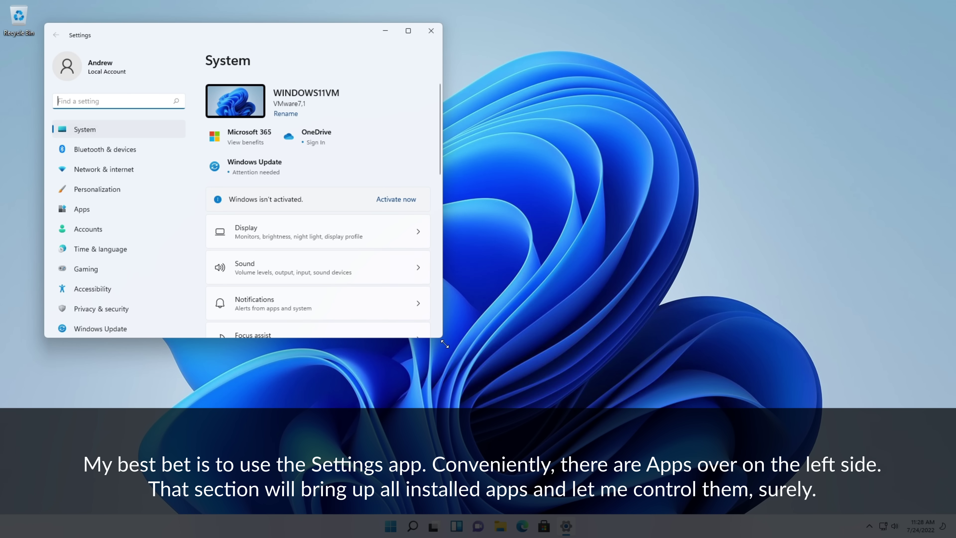
drag(444, 344, 584, 417)
click(85, 210)
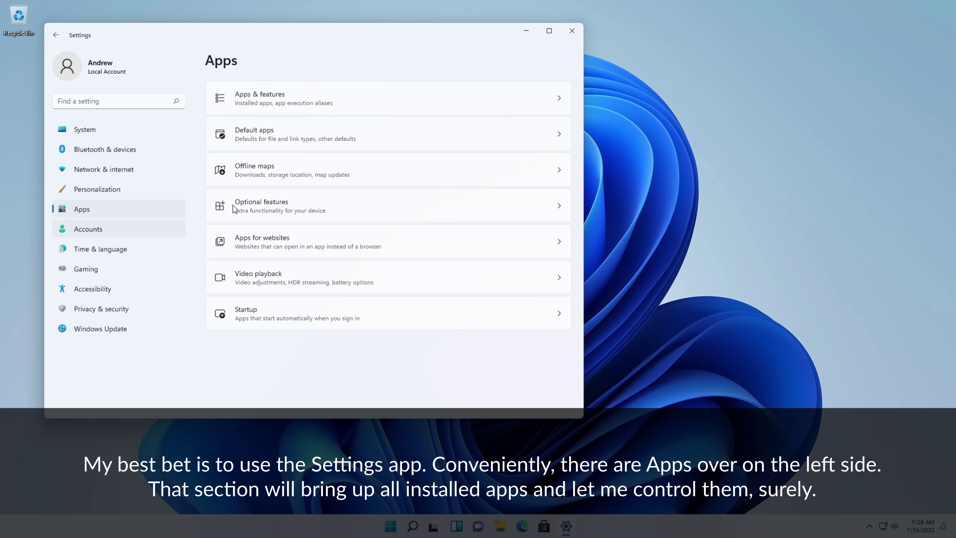
click(307, 112)
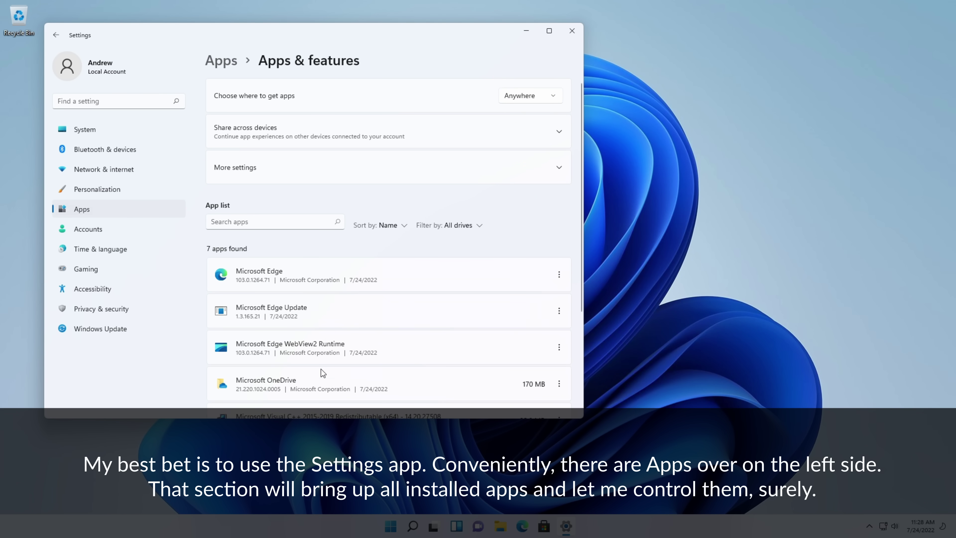
Find Microsoft Edge in the installed app list and try to modify it, allowing Microsoft Edge Update to make changes.
scroll(301, 280, down, 8)
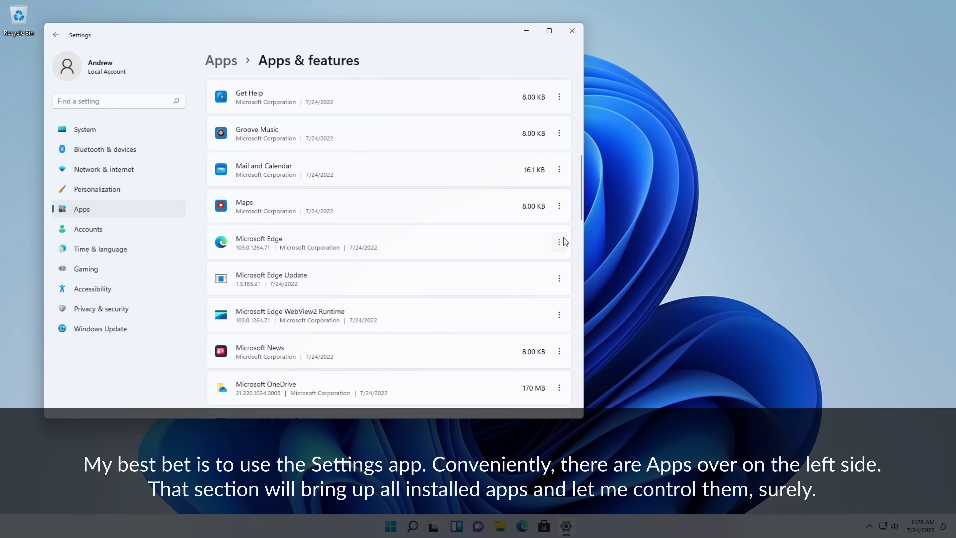
click(563, 241)
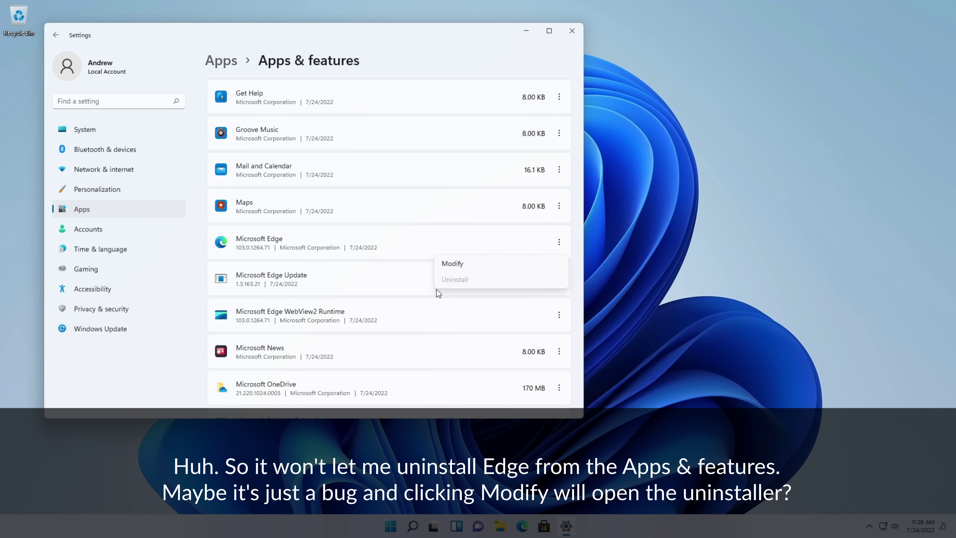
click(451, 263)
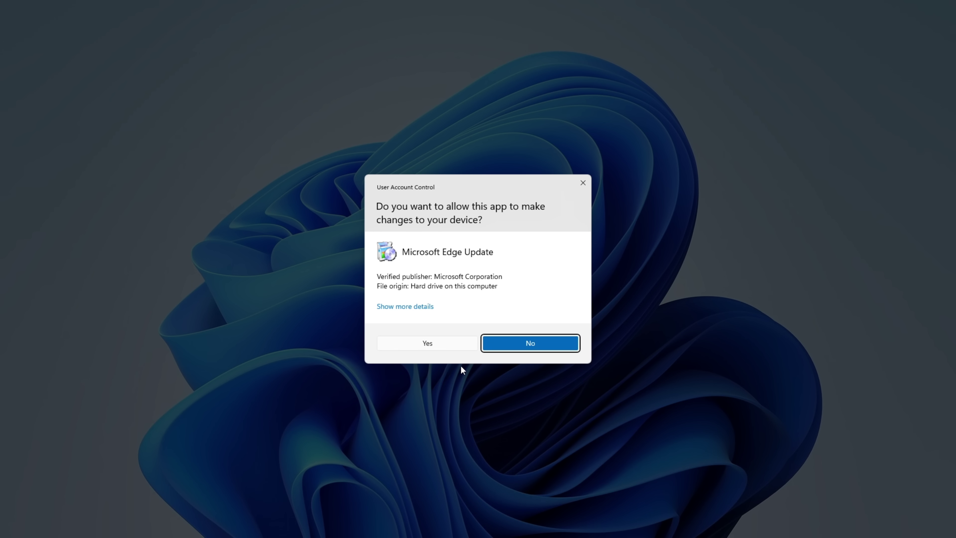
click(471, 341)
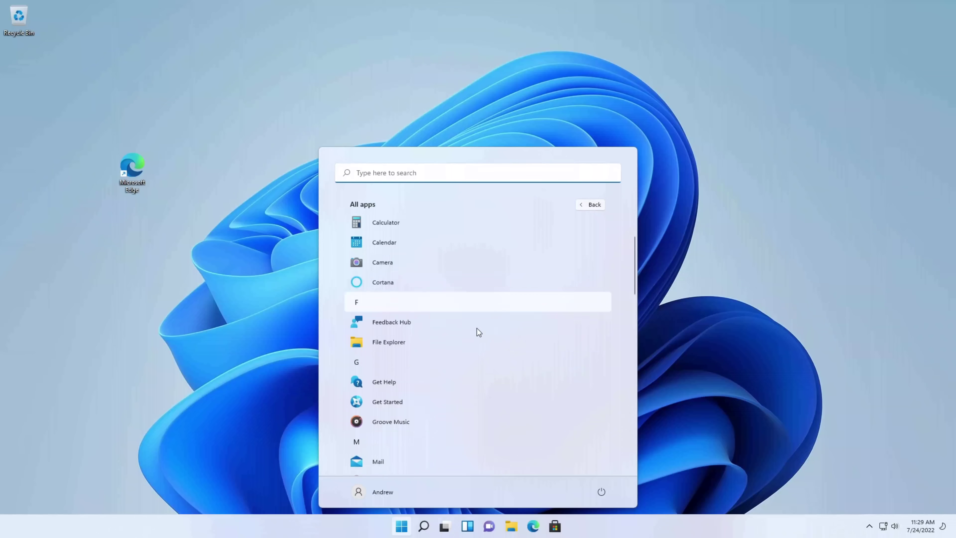
Look through all apps in Start, search Windows for "uninstall", and open Add or remove programs.
scroll(476, 328, down, 6)
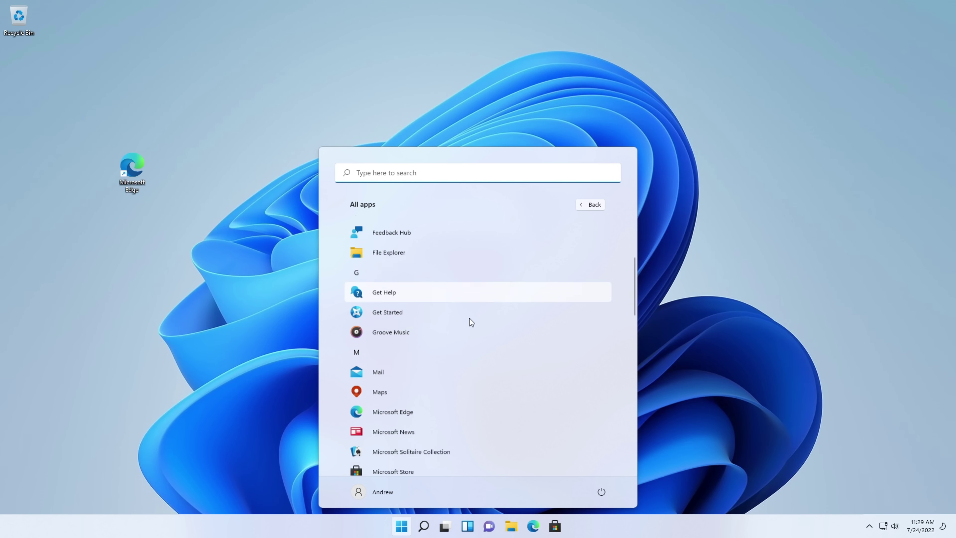
click(370, 172)
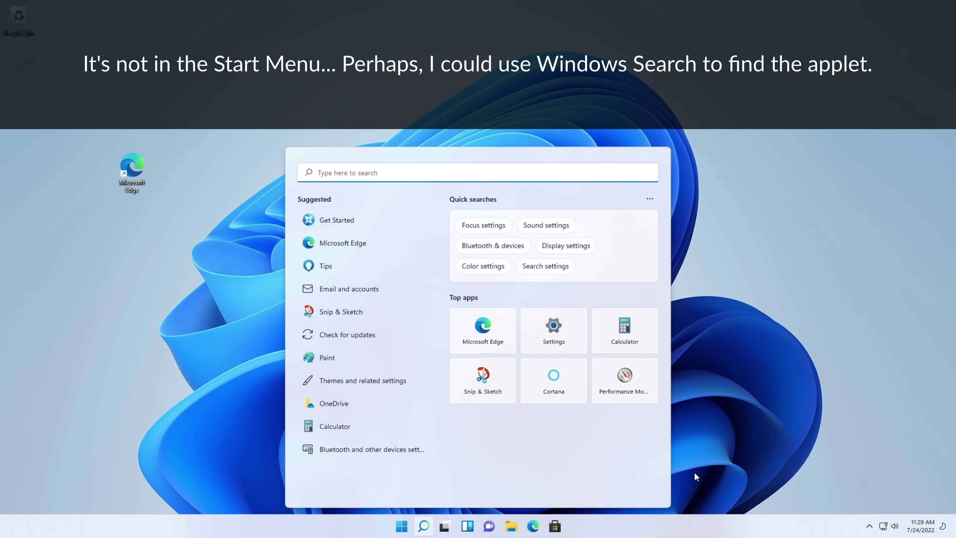
text(uninstall)
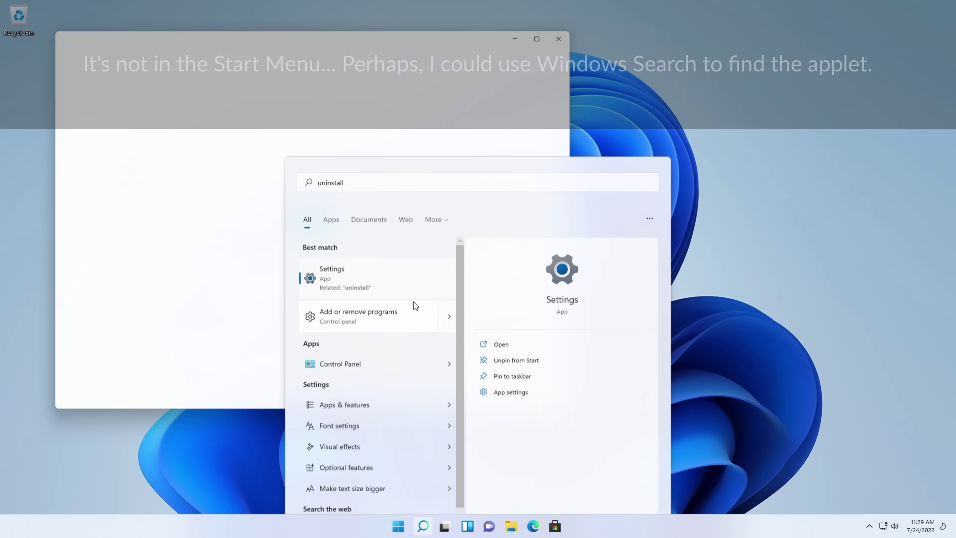
click(413, 302)
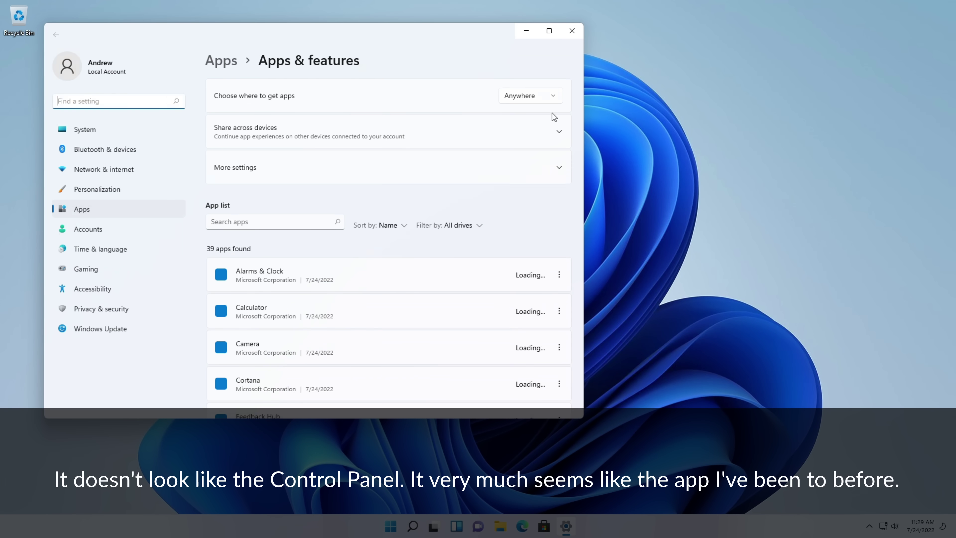
Expand More settings in Apps & features, look through the whole app list, and close Settings.
click(312, 180)
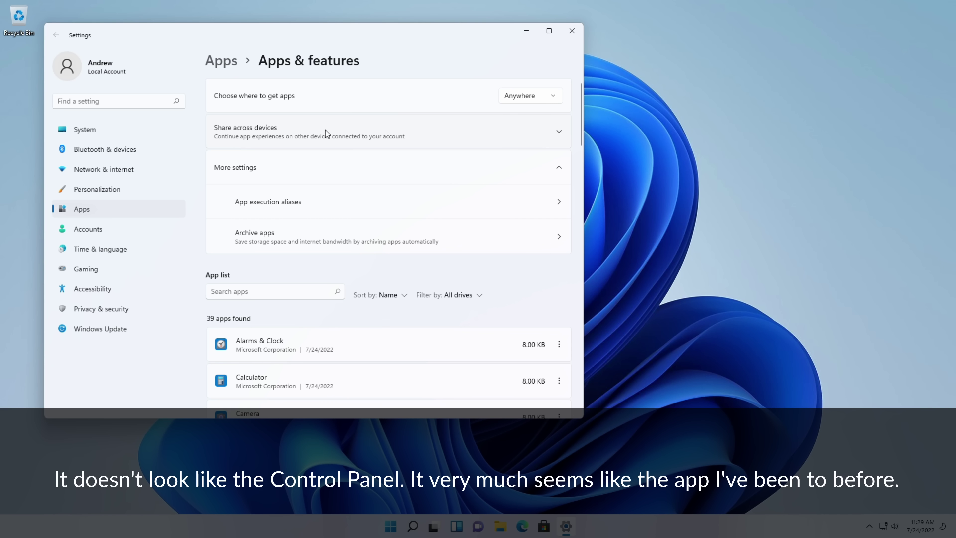
scroll(325, 130, down, 20)
scroll(427, 218, down, 2)
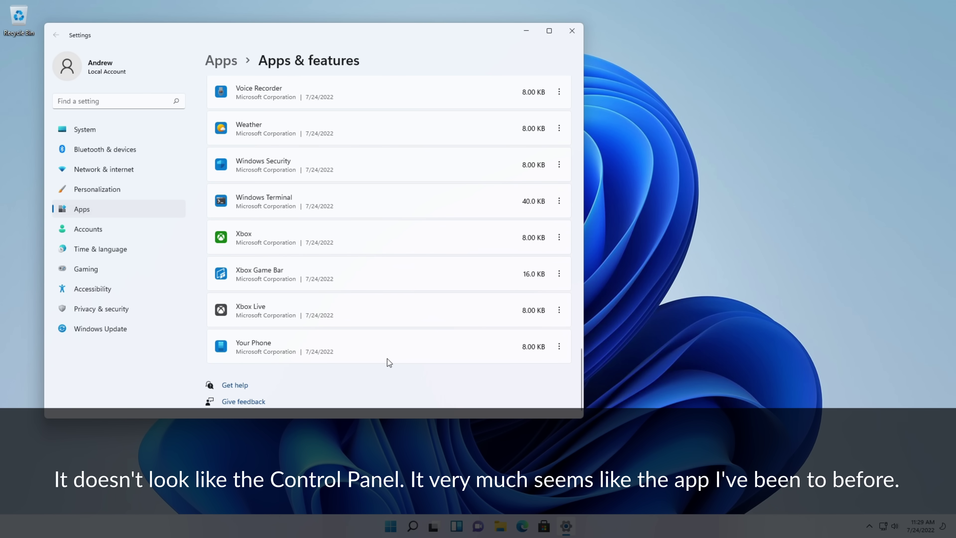
click(571, 30)
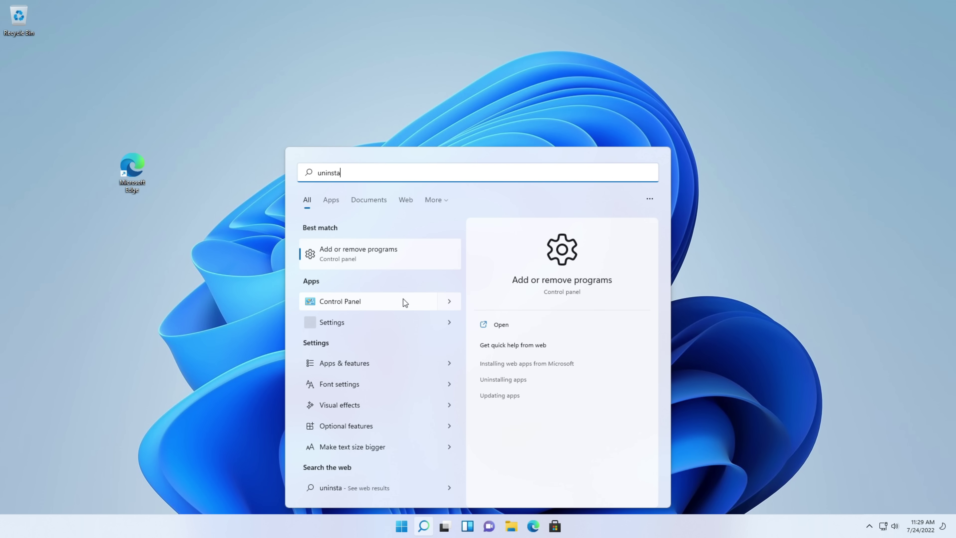
Open Control Panel, switch its view to small icons, and open Programs and Features.
click(416, 305)
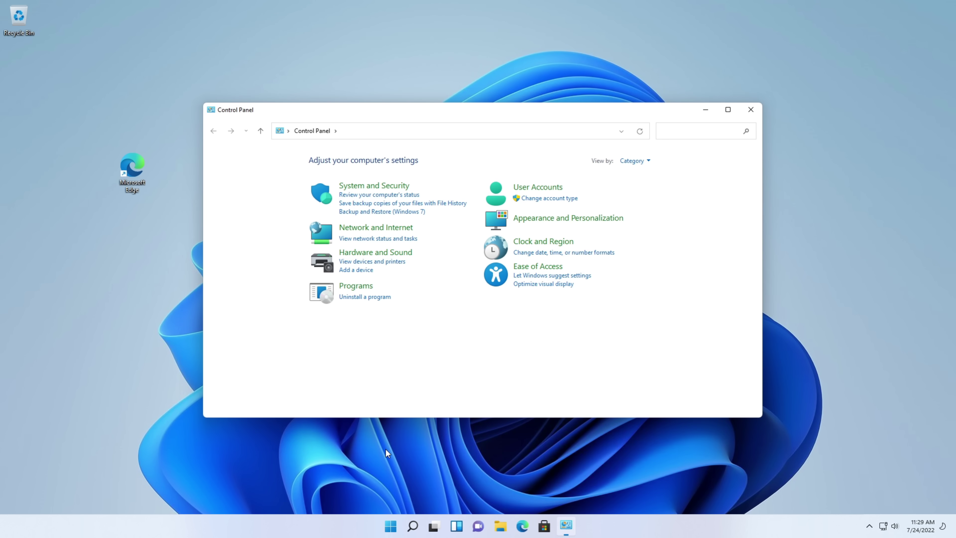
click(634, 161)
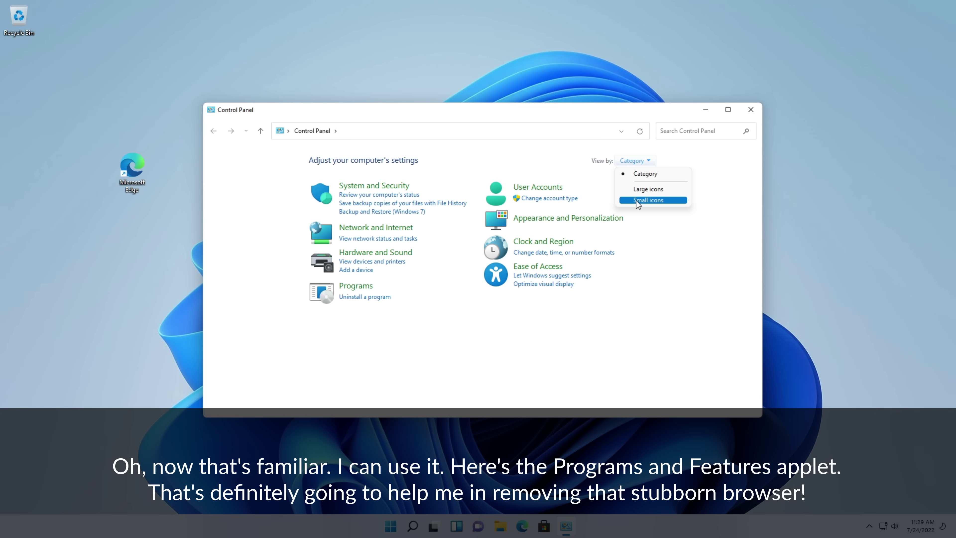
click(636, 201)
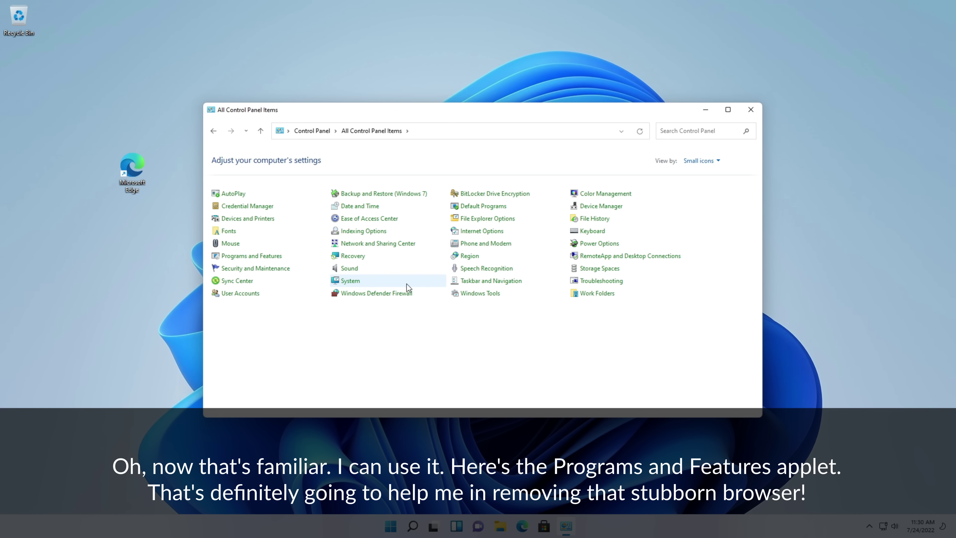
click(234, 257)
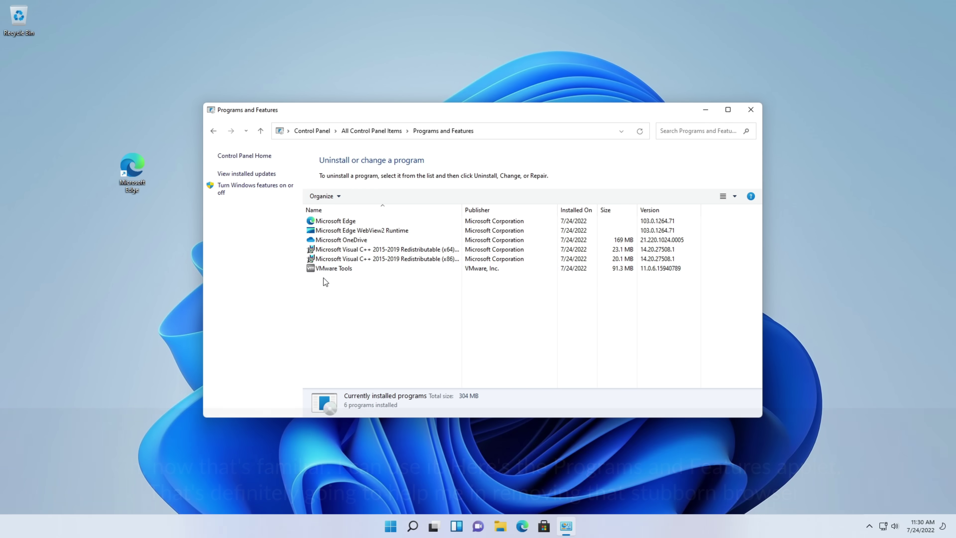
Compare the commands available for Microsoft Edge, Edge WebView2 Runtime and Microsoft OneDrive in the program list.
click(329, 224)
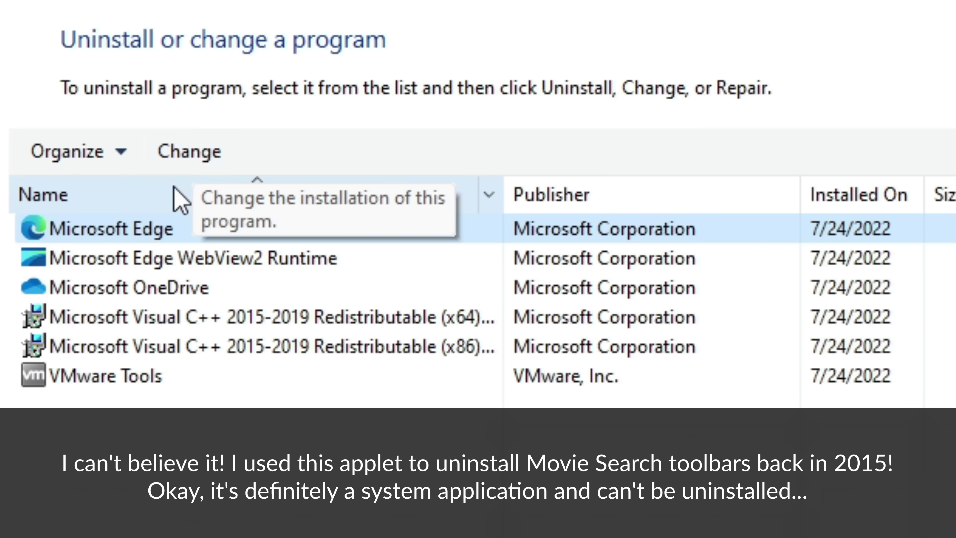
click(135, 260)
click(125, 293)
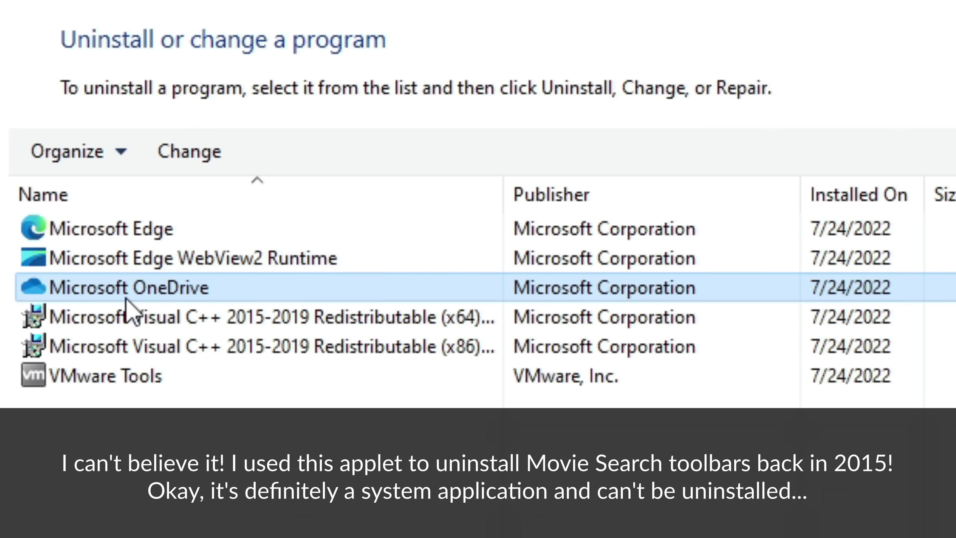
click(124, 234)
click(117, 288)
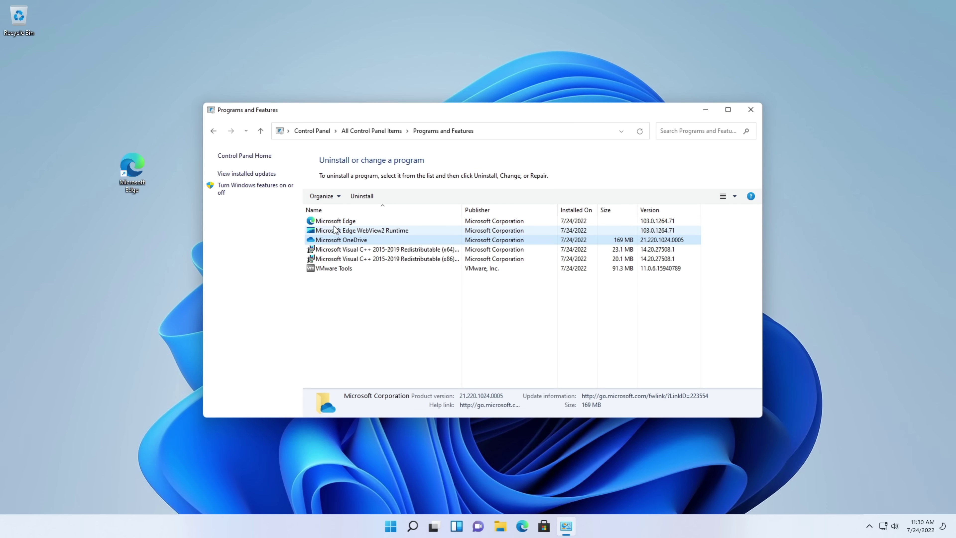
Try to remove Microsoft Edge from the program list, allowing the elevation request, then cancel its repair dialog and close Programs and Features.
click(340, 221)
click(359, 196)
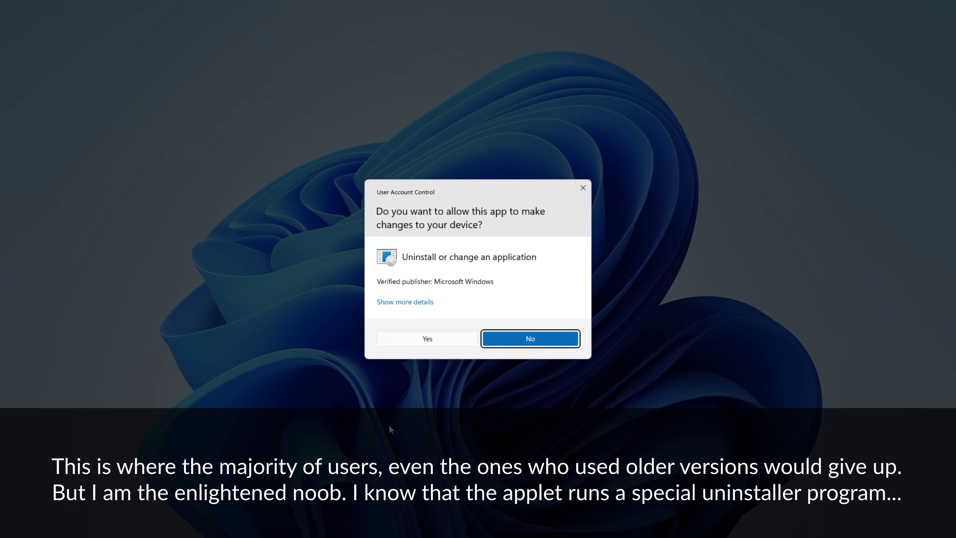
click(418, 342)
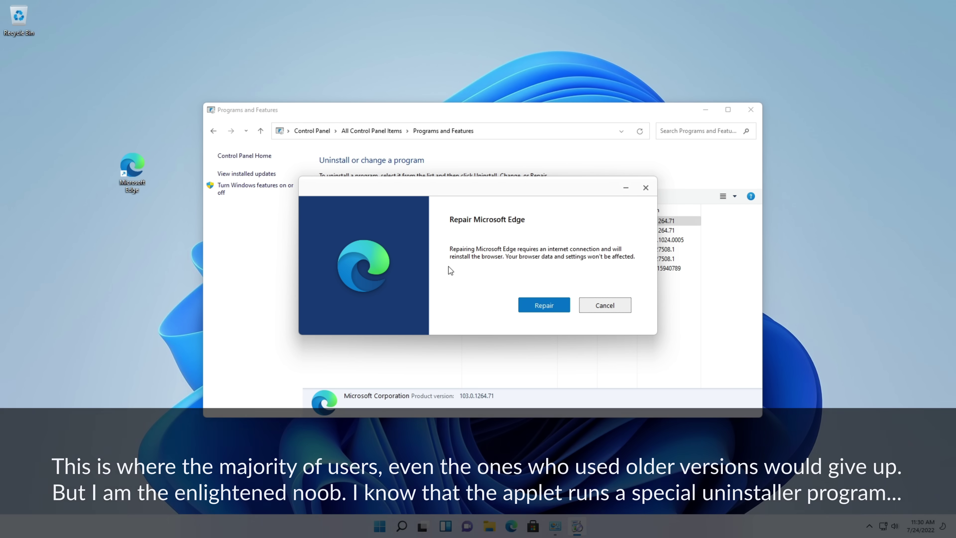
click(614, 303)
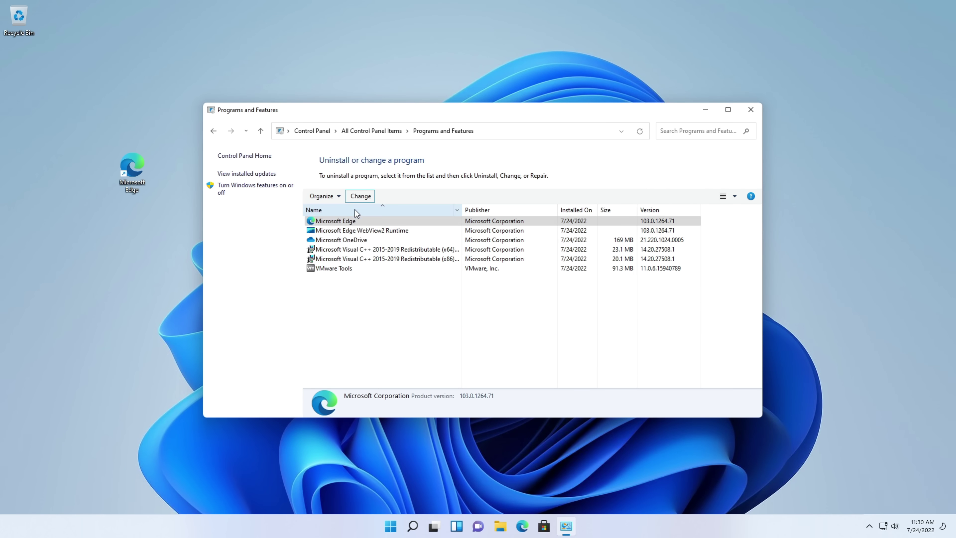
key(alt+F4)
Open the file location of the desktop's Microsoft Edge shortcut and go up to the Microsoft folder in Program Files (x86).
right_click(134, 169)
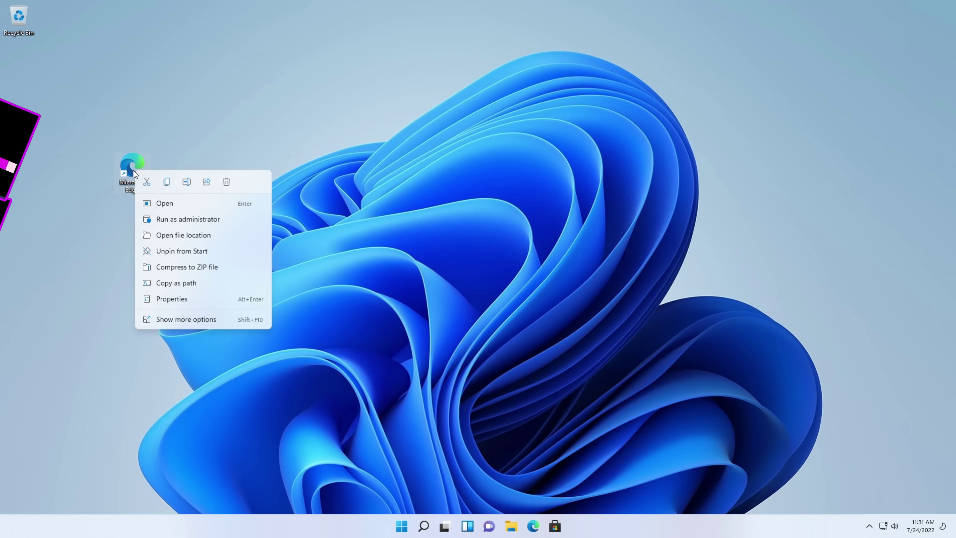
click(175, 236)
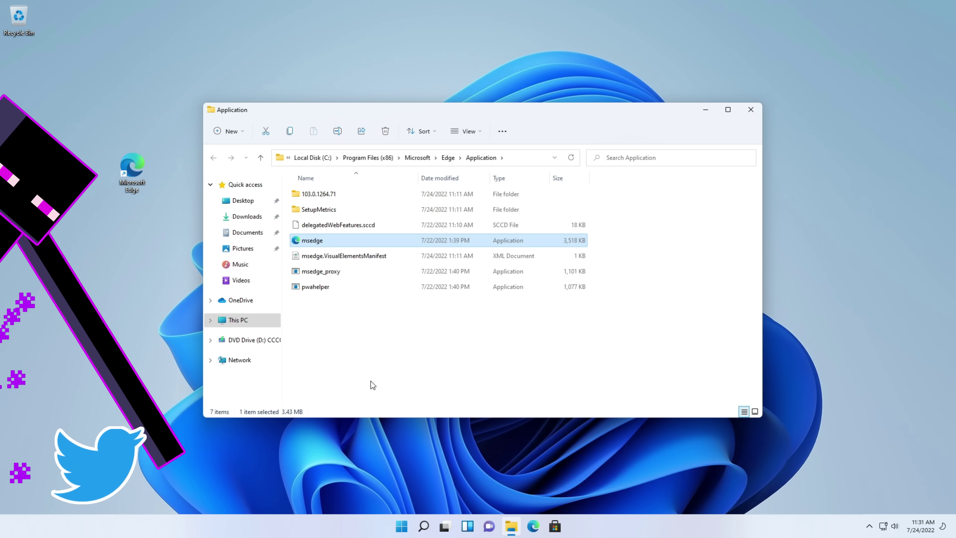
click(405, 343)
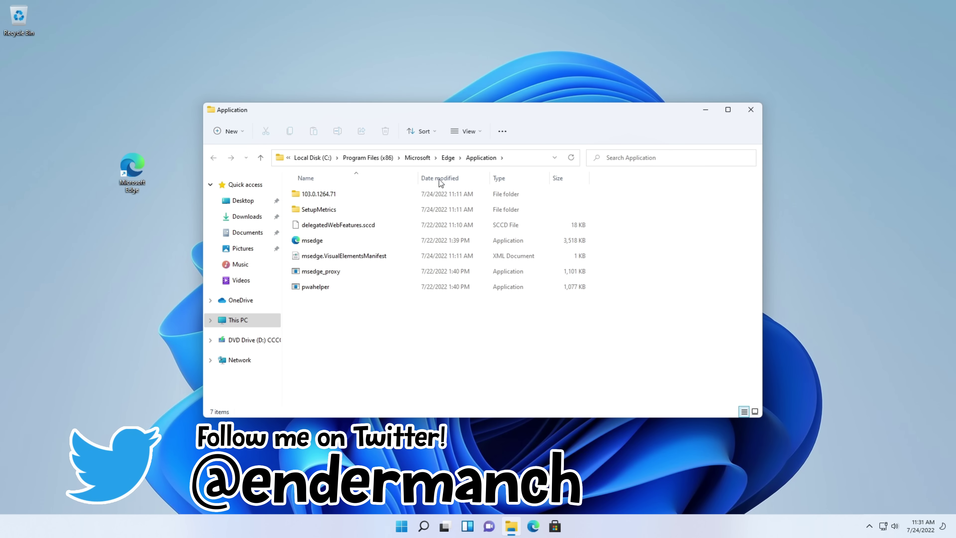
click(449, 158)
click(448, 158)
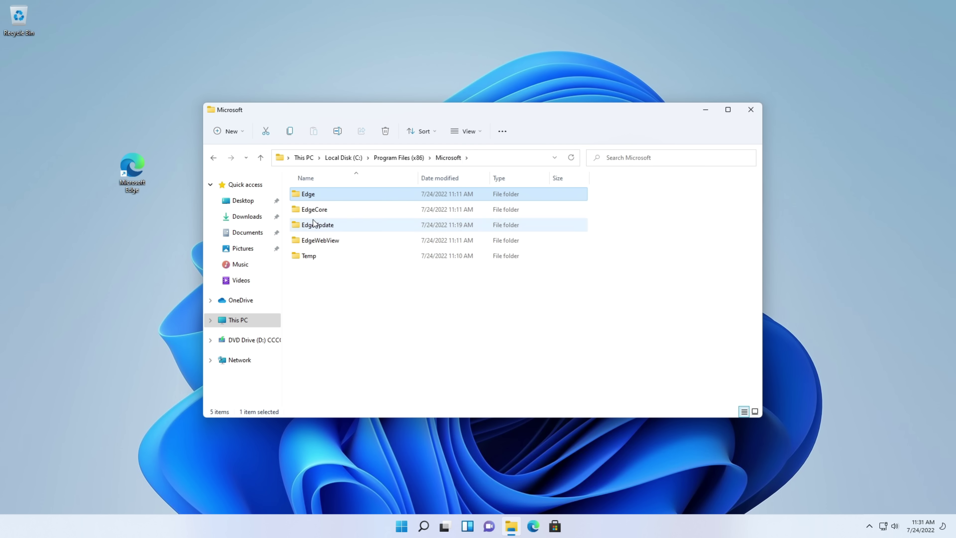
Look through the files in the EdgeCore\103.0.1264.71 folder for an uninstaller.
double_click(317, 213)
double_click(318, 196)
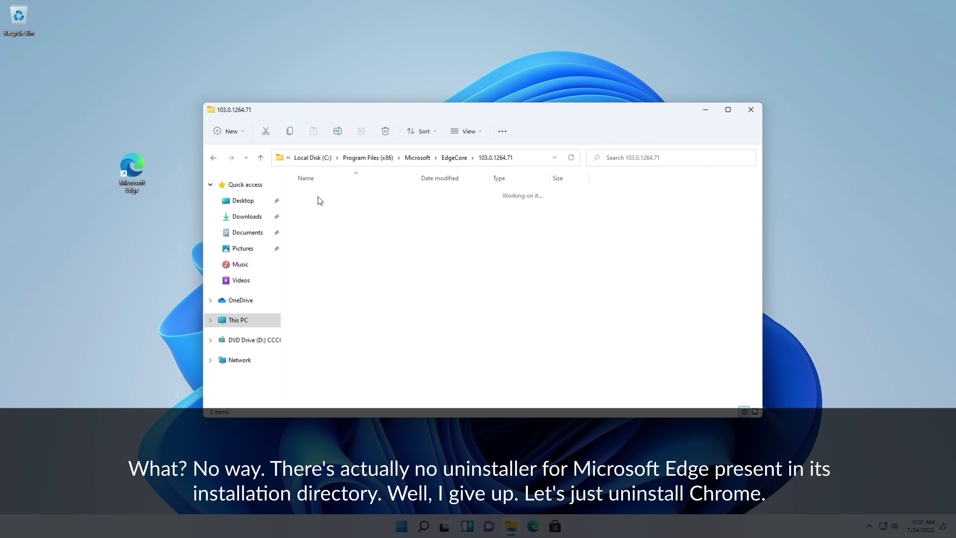
scroll(355, 282, down, 8)
scroll(356, 287, down, 10)
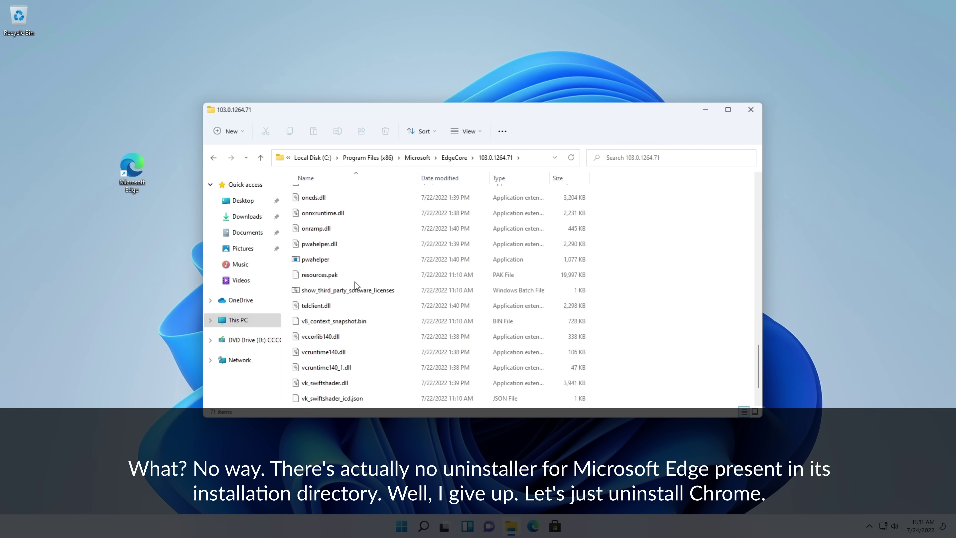
Go back to the Microsoft folder and look through Edge\Application\103.0.1264.71 for an uninstaller.
click(453, 157)
click(449, 157)
double_click(311, 199)
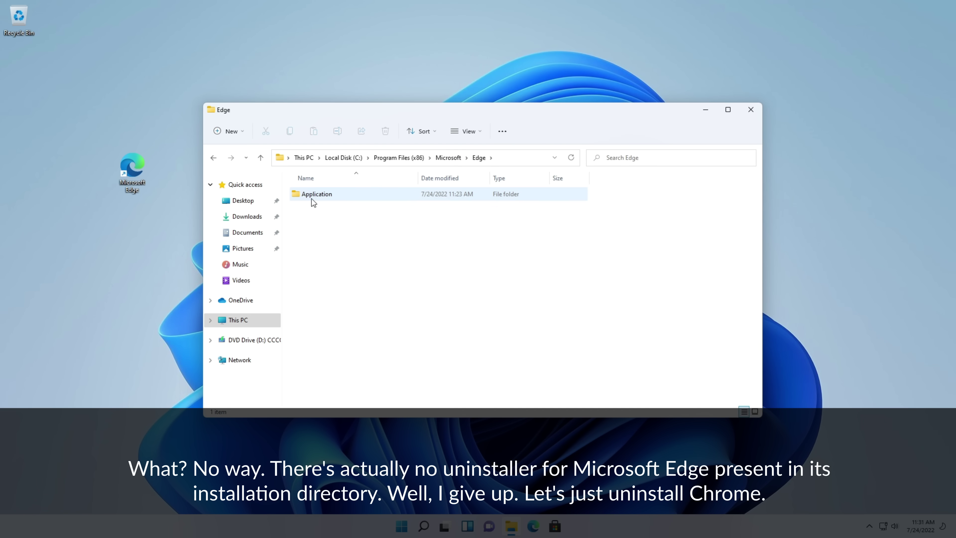
double_click(312, 199)
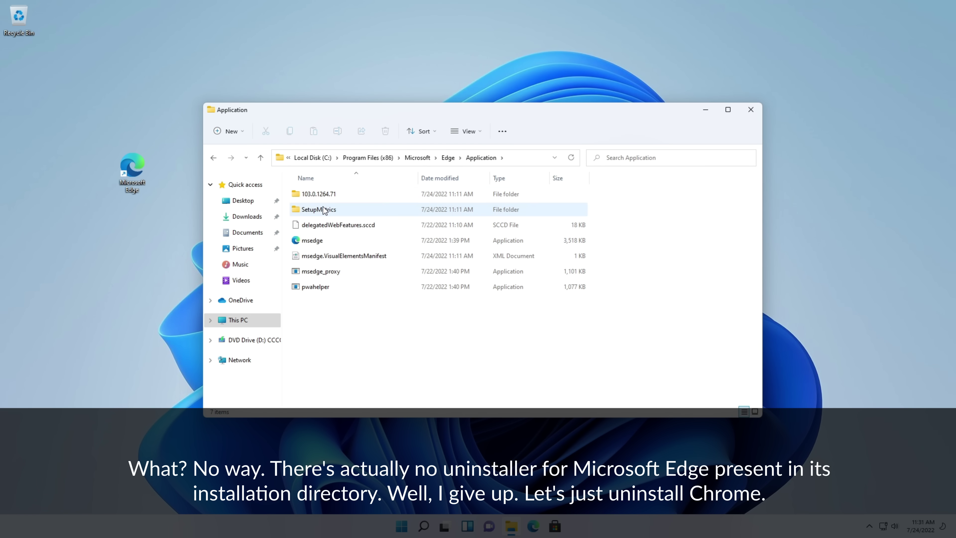
double_click(323, 192)
scroll(363, 291, down, 8)
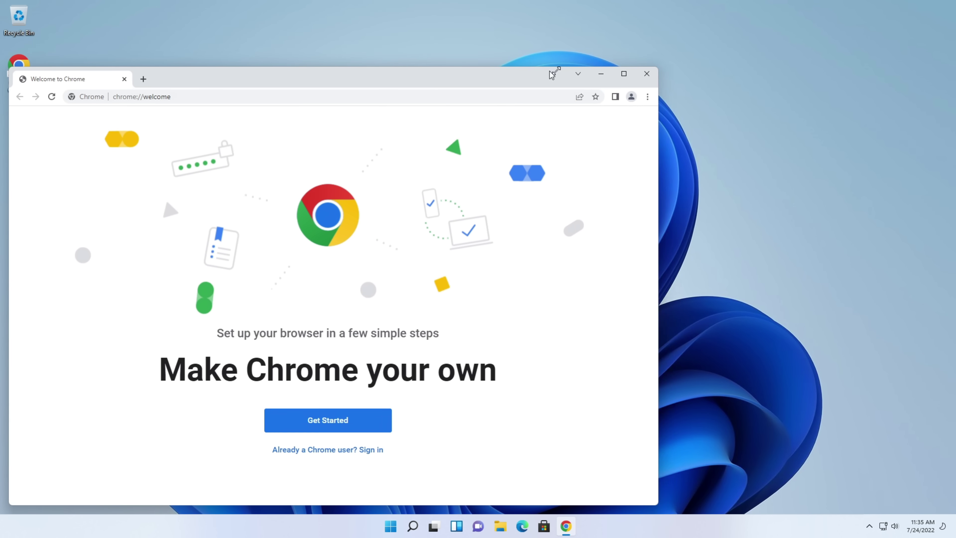
Center the Chrome welcome window and start its setup, keeping the Gmail, YouTube and Maps bookmarks.
drag(521, 77, 669, 38)
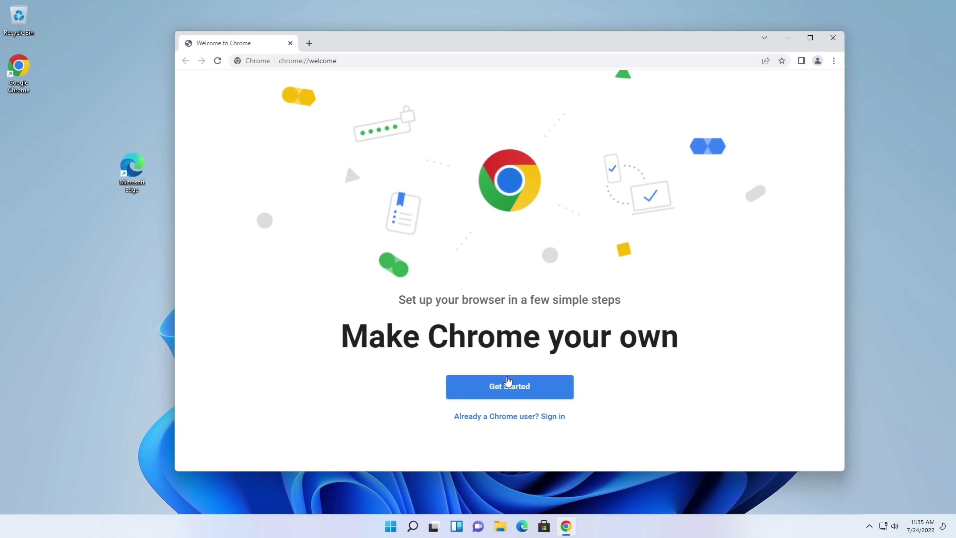
click(505, 387)
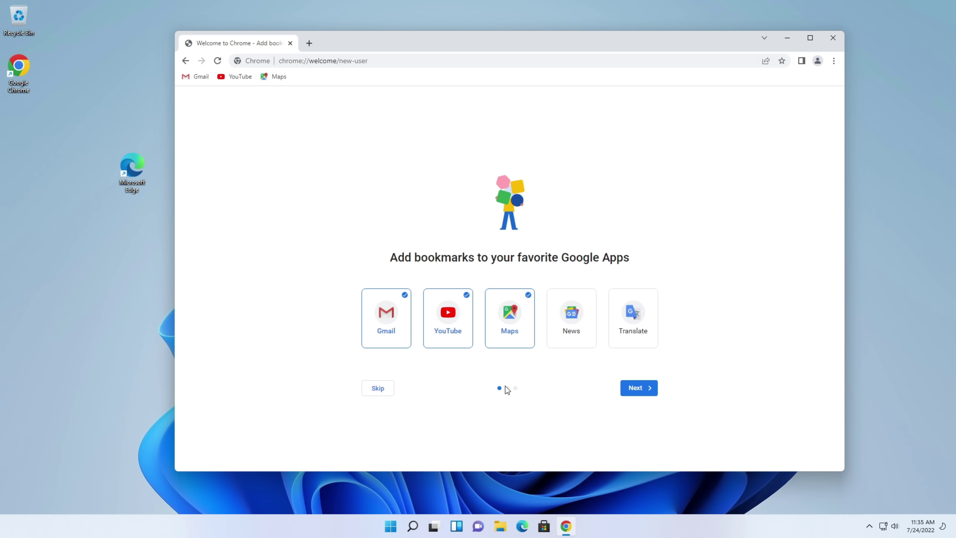
click(638, 387)
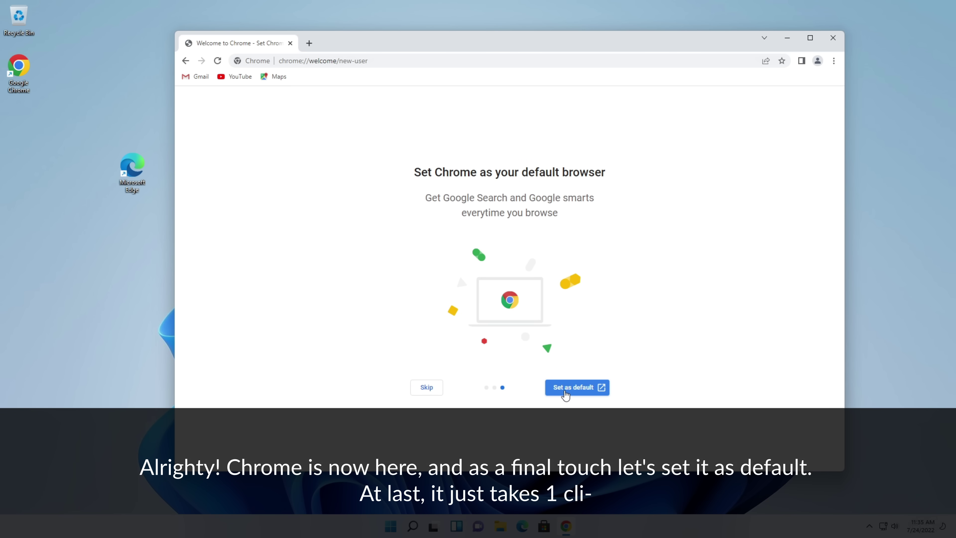
Choose to set Chrome as default, search the default apps for "google chrome", and open Google Chrome's defaults.
click(565, 393)
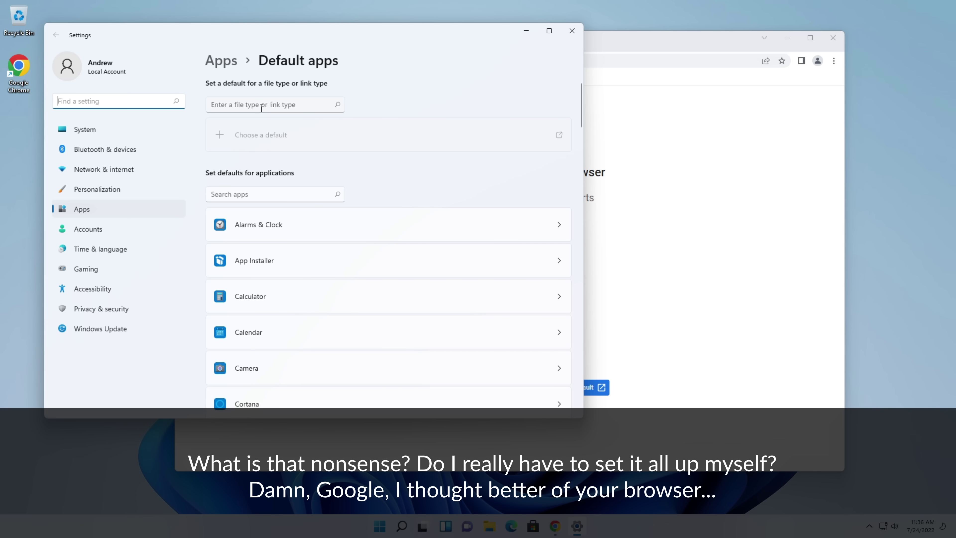
click(276, 191)
text(google chr)
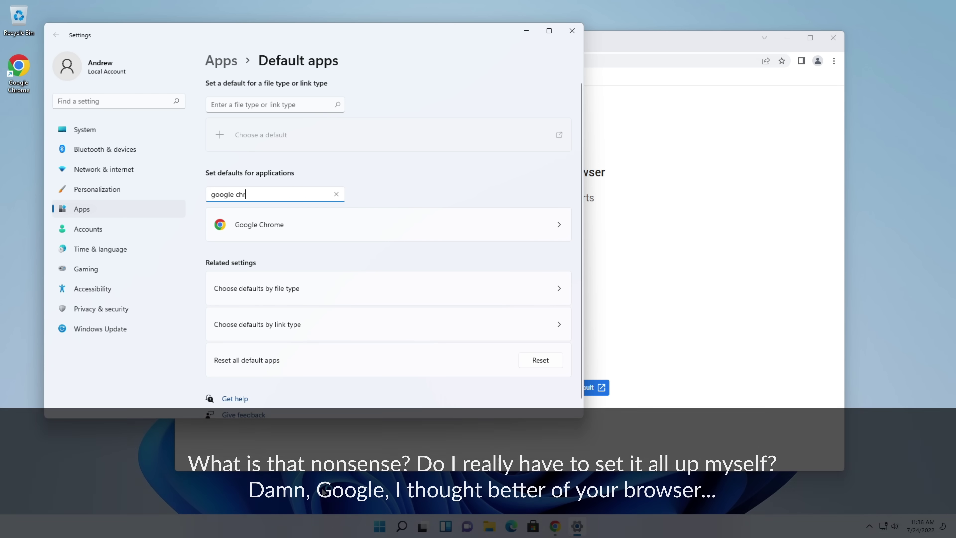
text(ome)
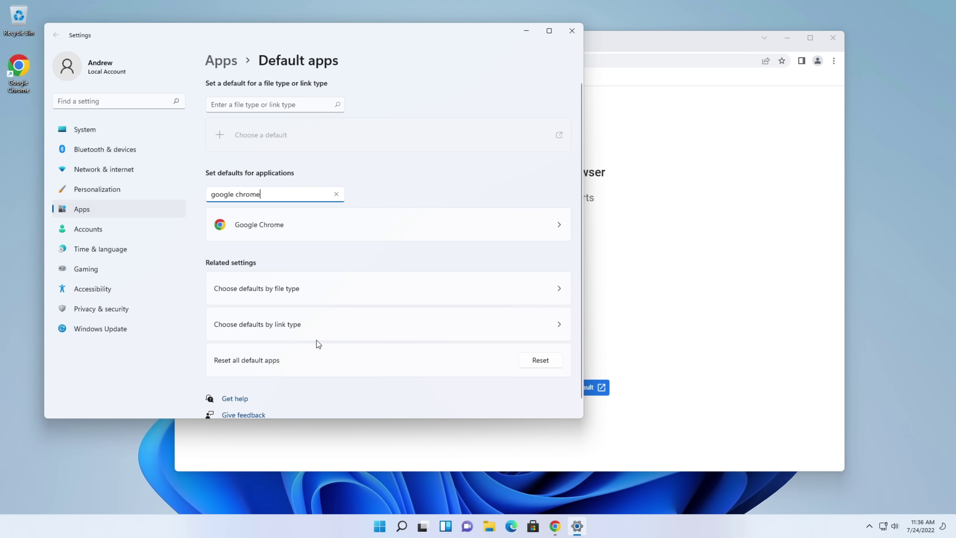
click(281, 222)
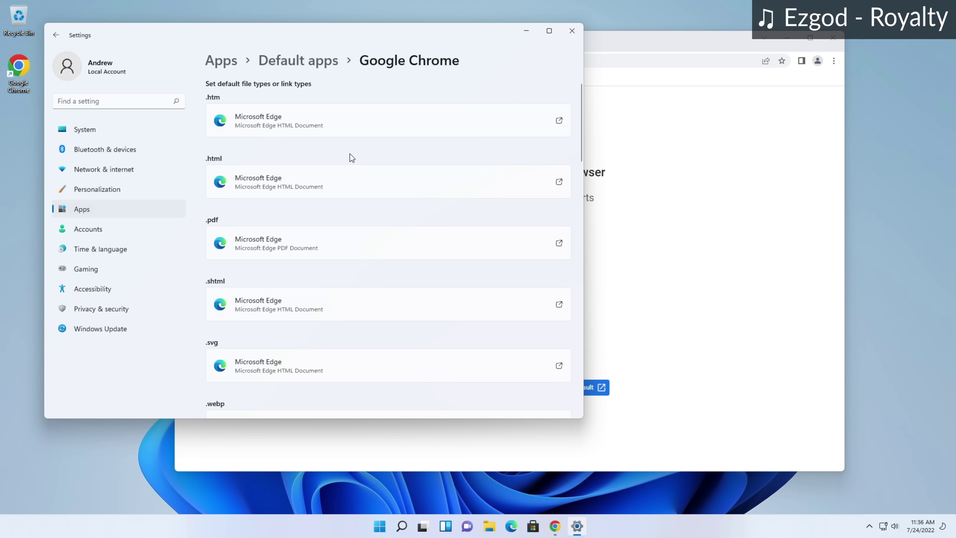
Look through all file types and link types that can be assigned to Google Chrome.
scroll(361, 148, down, 7)
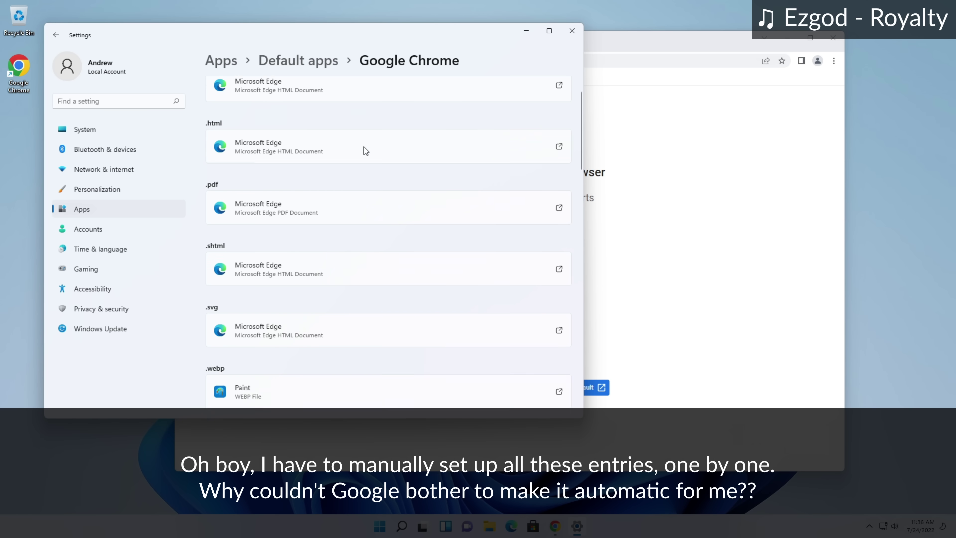
scroll(364, 146, down, 15)
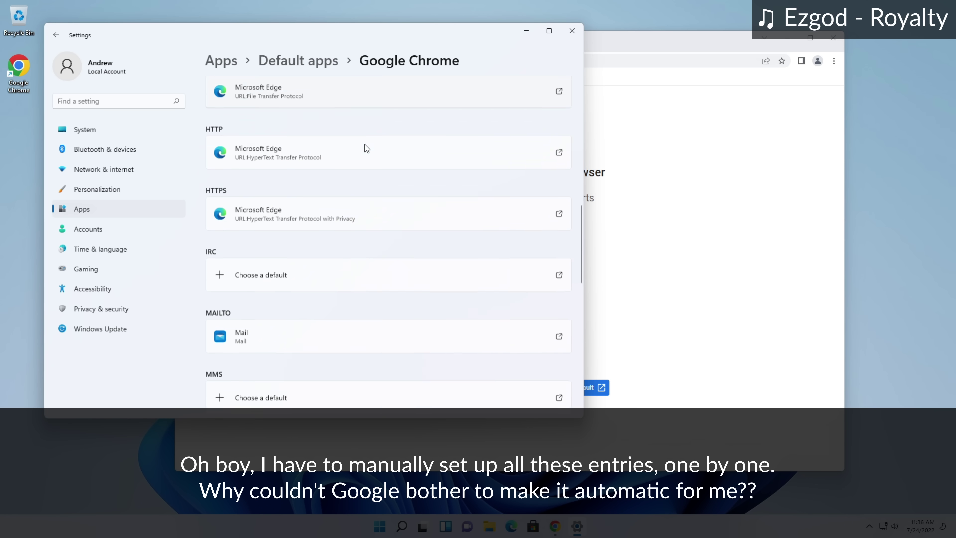
scroll(366, 148, down, 3)
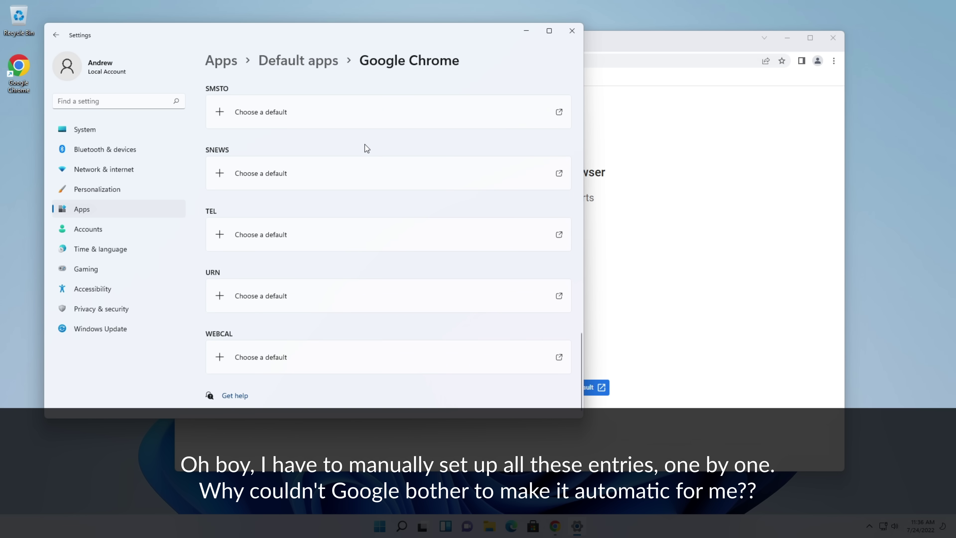
scroll(448, 232, up, 18)
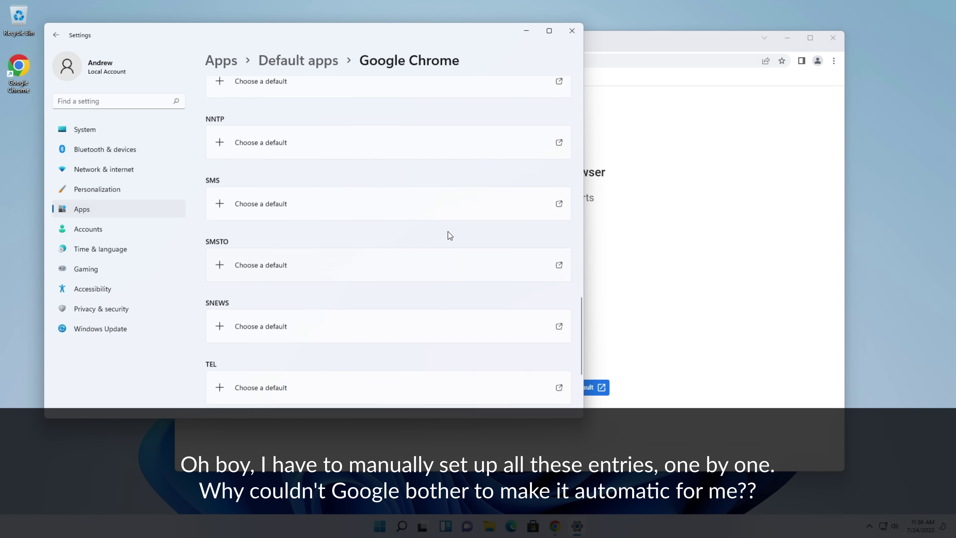
scroll(456, 225, up, 7)
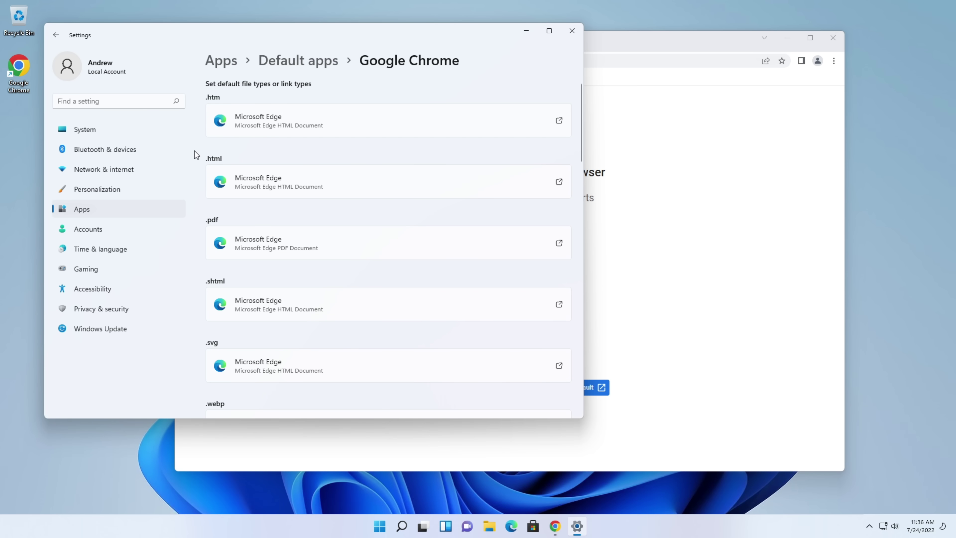
click(249, 125)
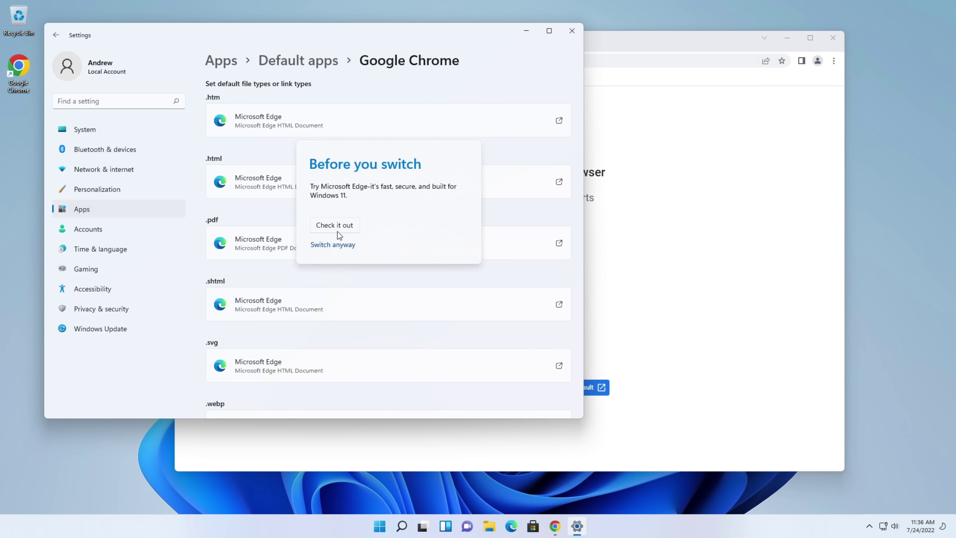
click(358, 263)
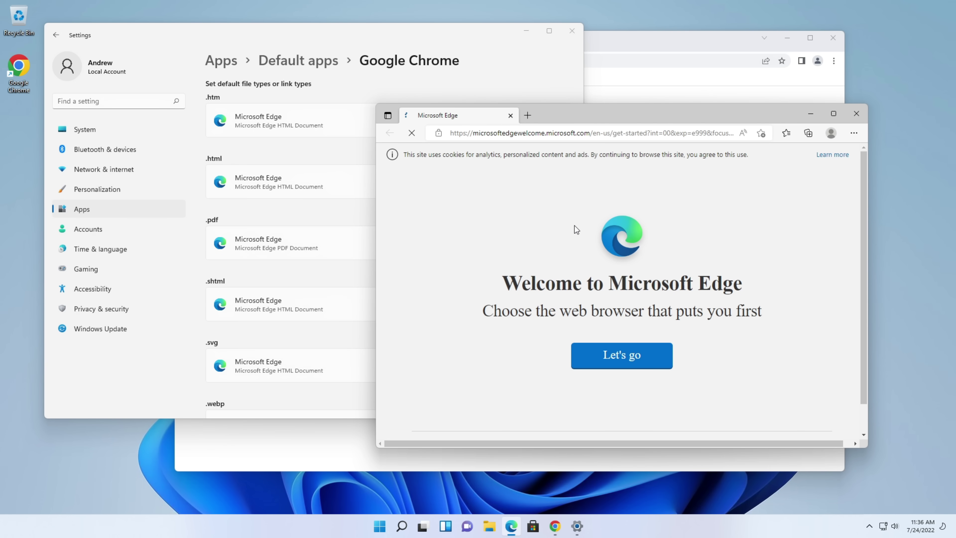
click(855, 114)
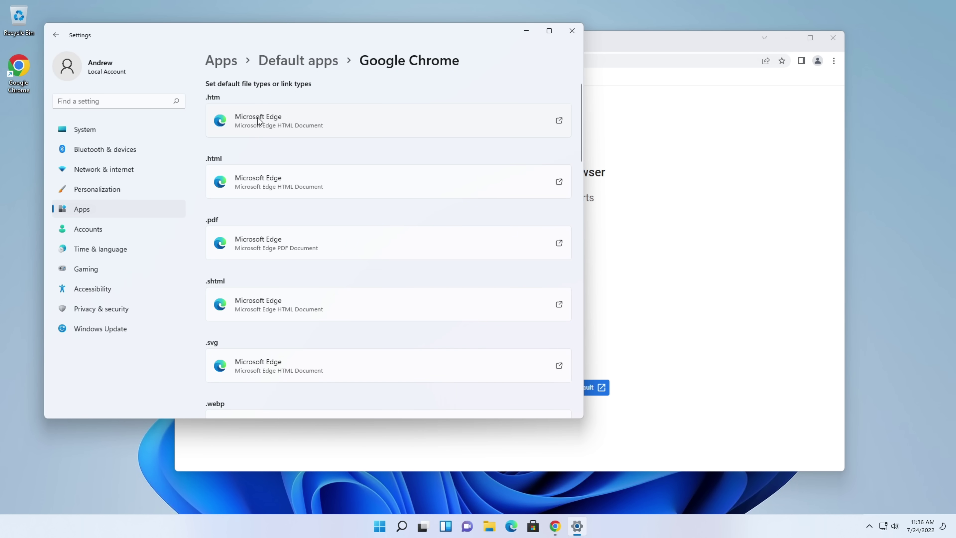
Set Google Chrome as the default app for .htm and .html files.
click(258, 121)
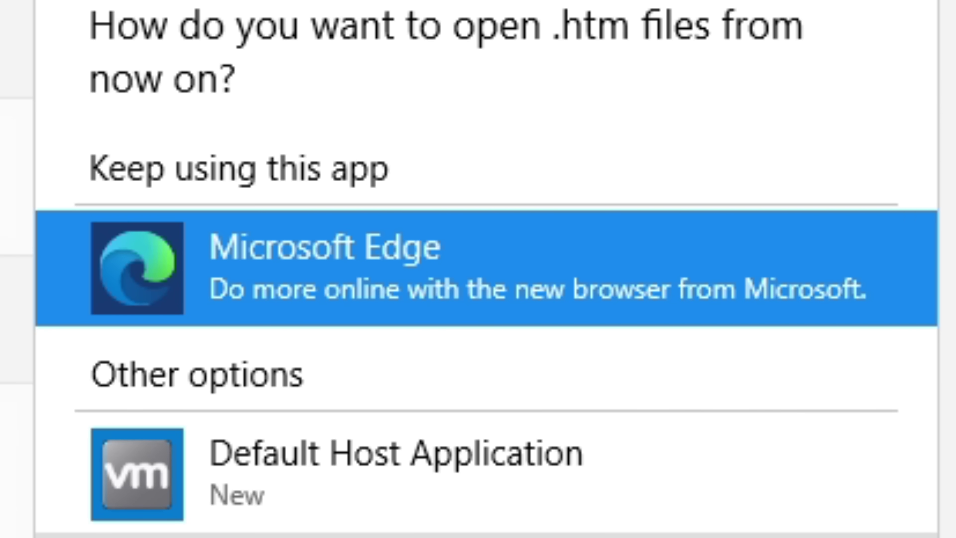
click(429, 279)
click(509, 346)
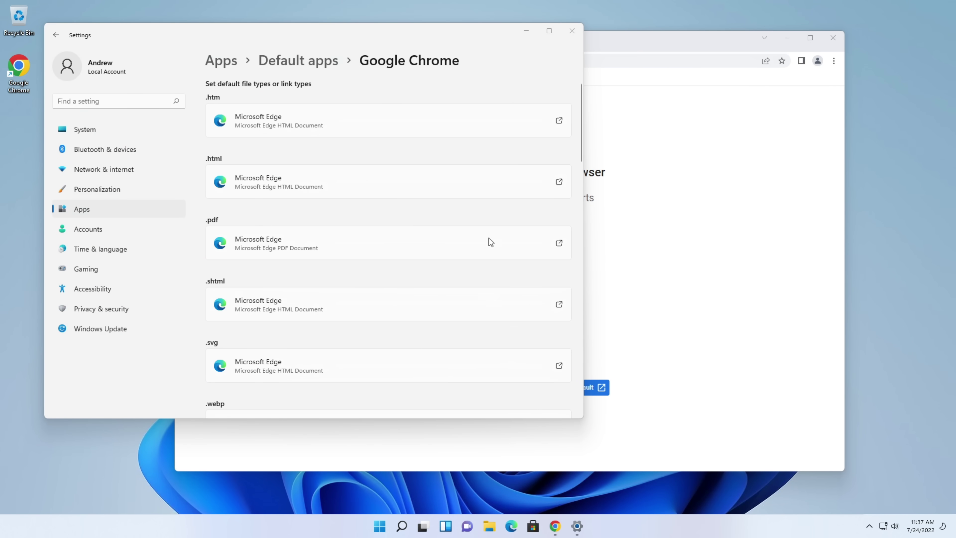
click(238, 191)
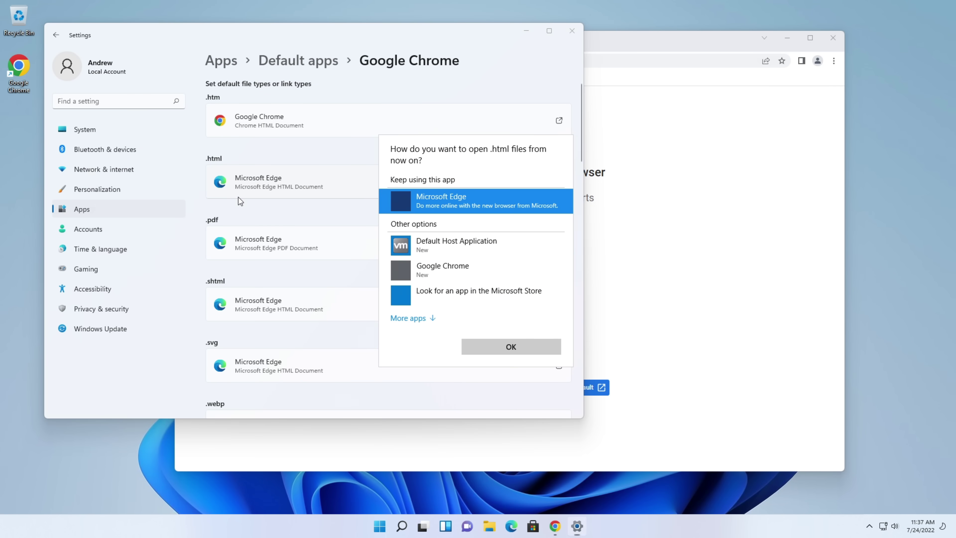
click(476, 270)
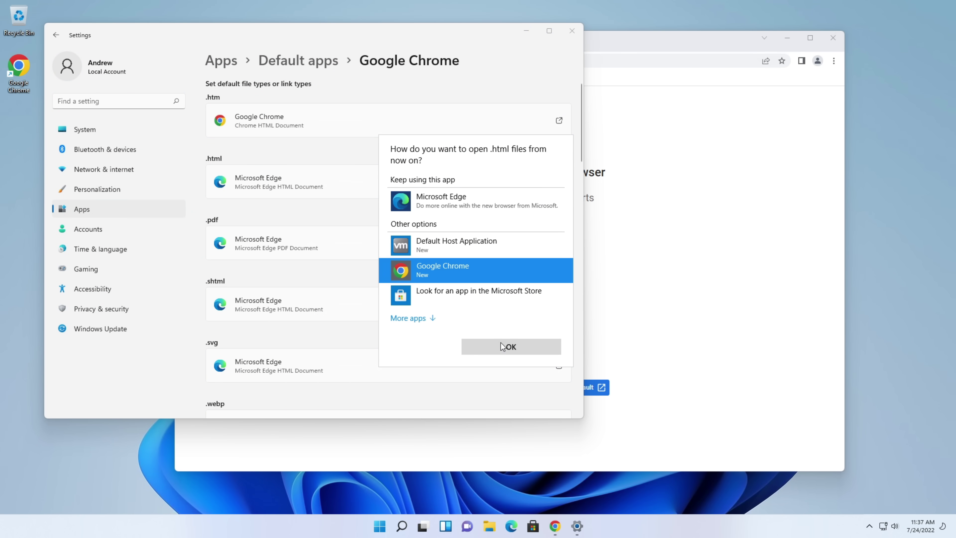
click(499, 341)
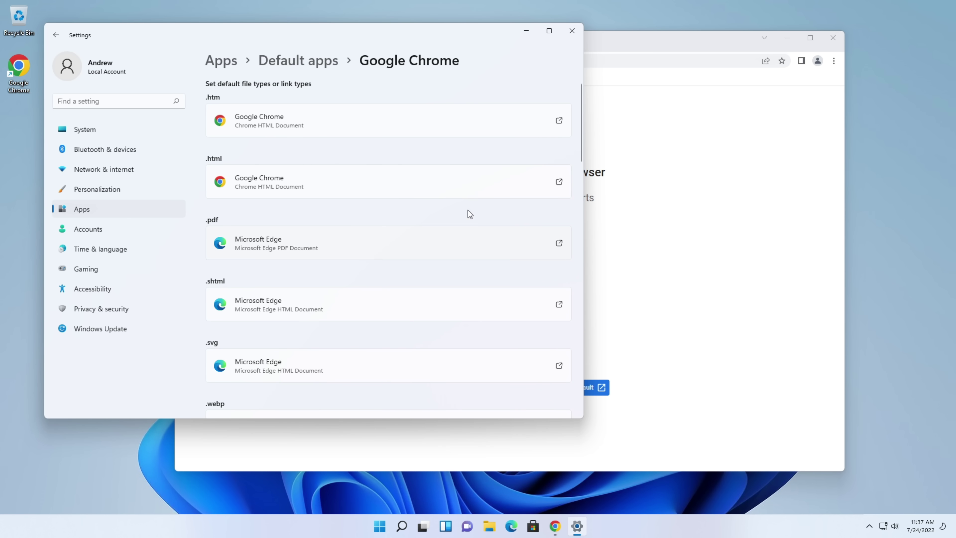
Set Google Chrome as the default app for .pdf files.
scroll(469, 221, down, 3)
click(323, 145)
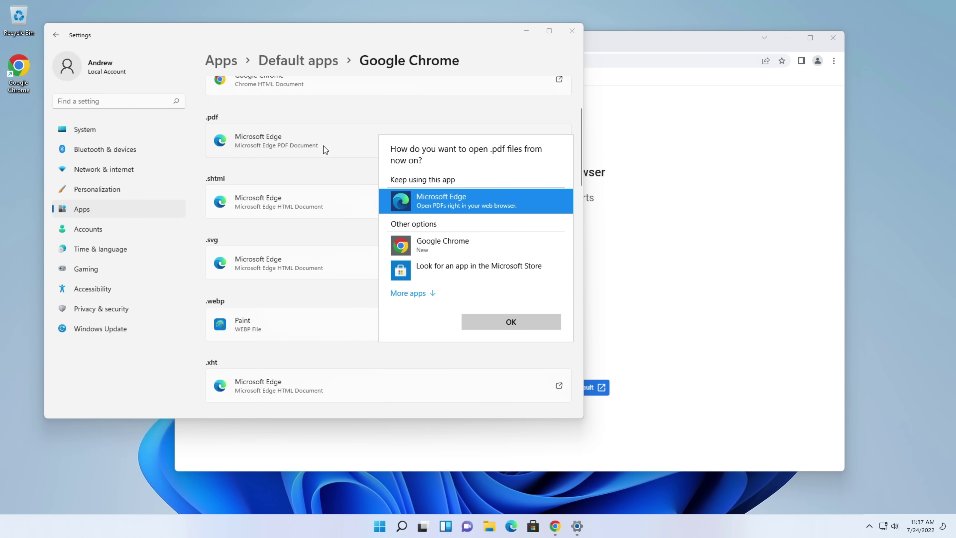
click(424, 251)
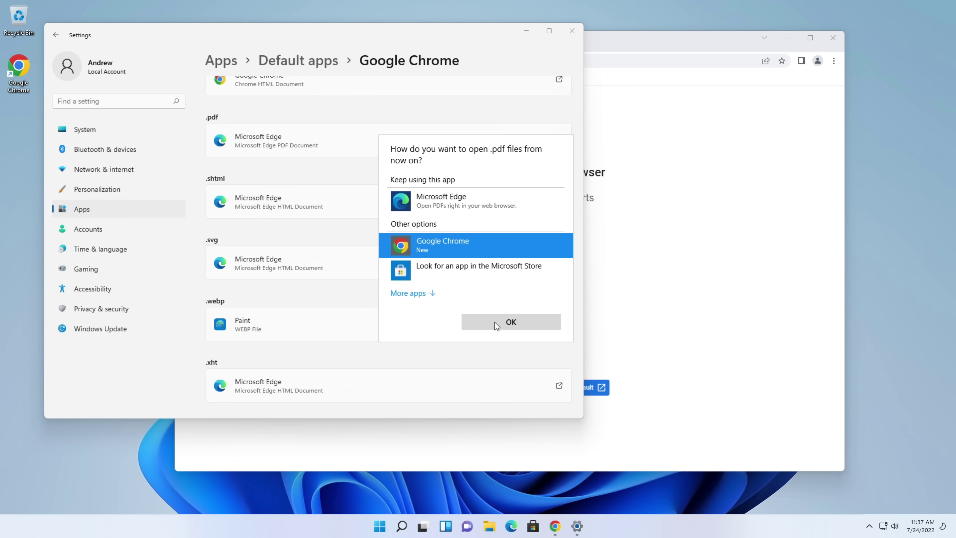
click(496, 321)
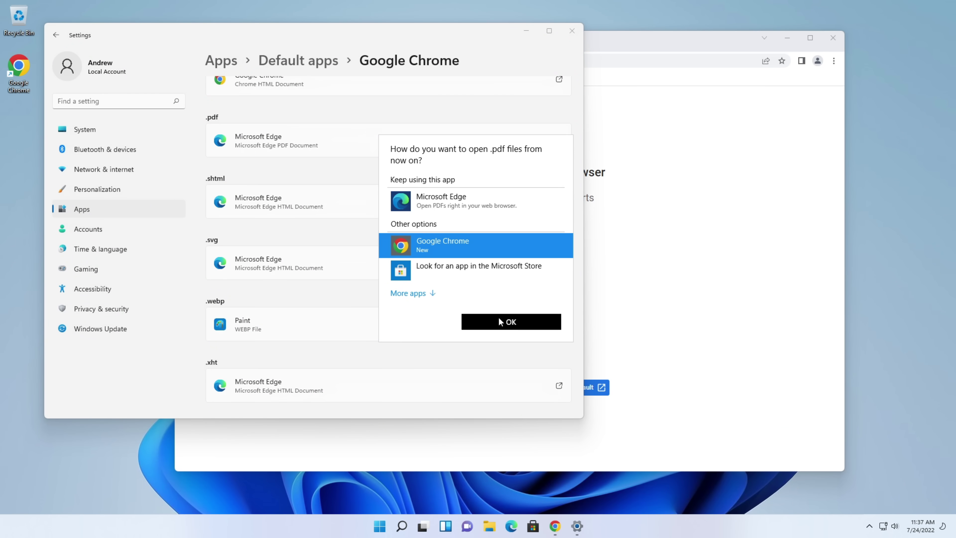
Set Google Chrome as the default app for .shtml and .svg files.
click(284, 207)
click(453, 282)
click(488, 351)
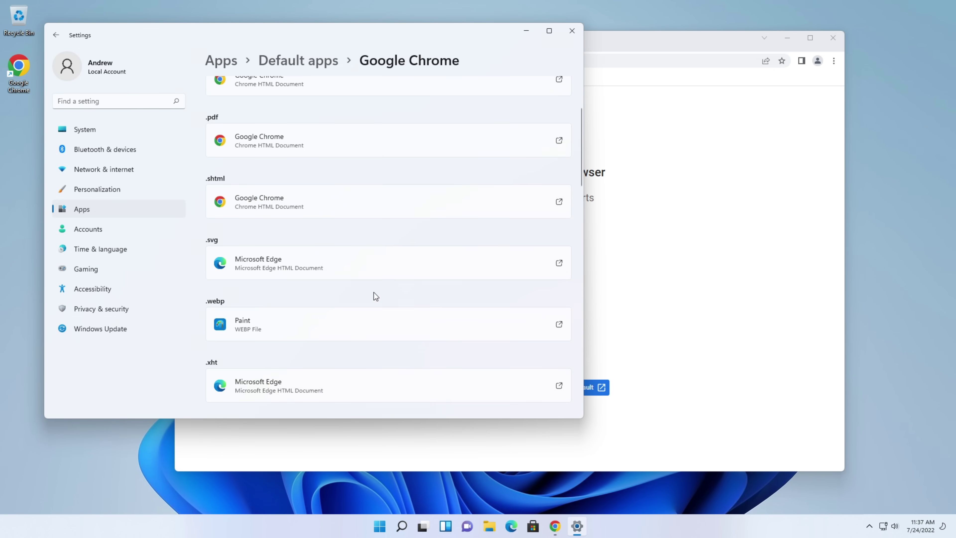
click(327, 260)
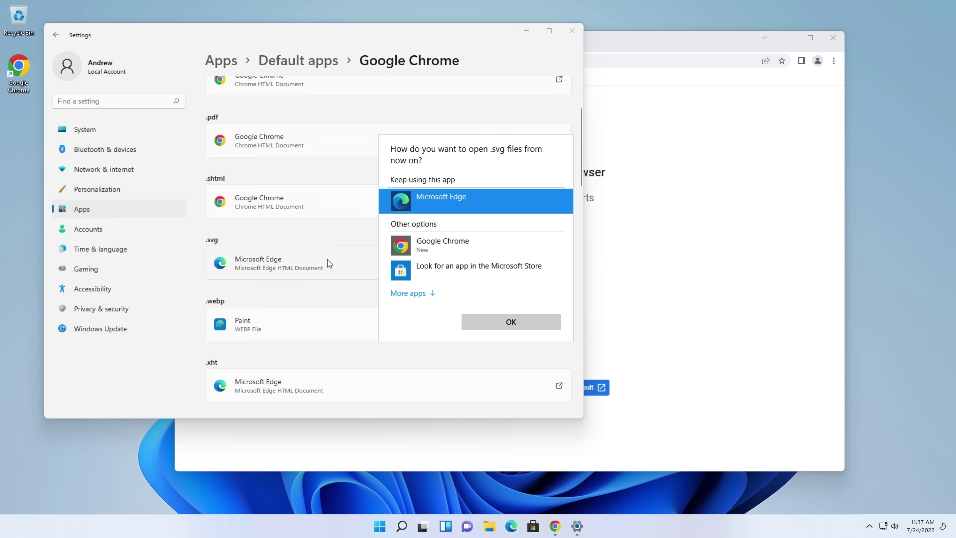
click(436, 247)
click(493, 323)
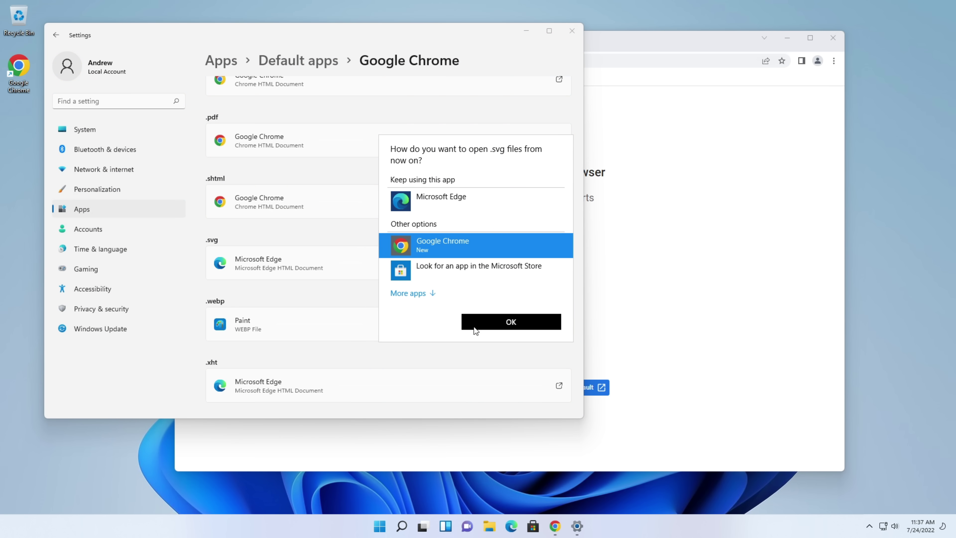
Set Google Chrome as the default app for .xht and .xhtml files.
scroll(439, 248, down, 4)
click(353, 236)
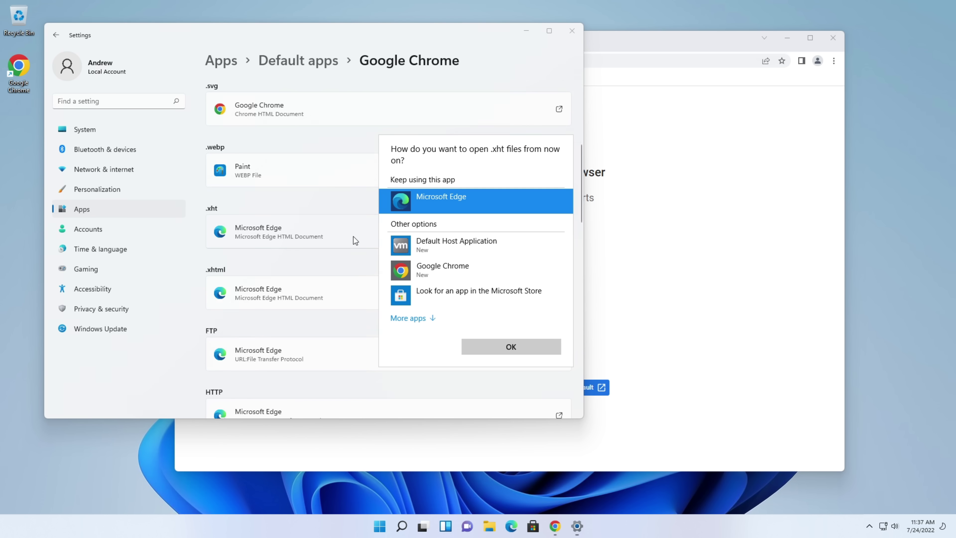
click(428, 280)
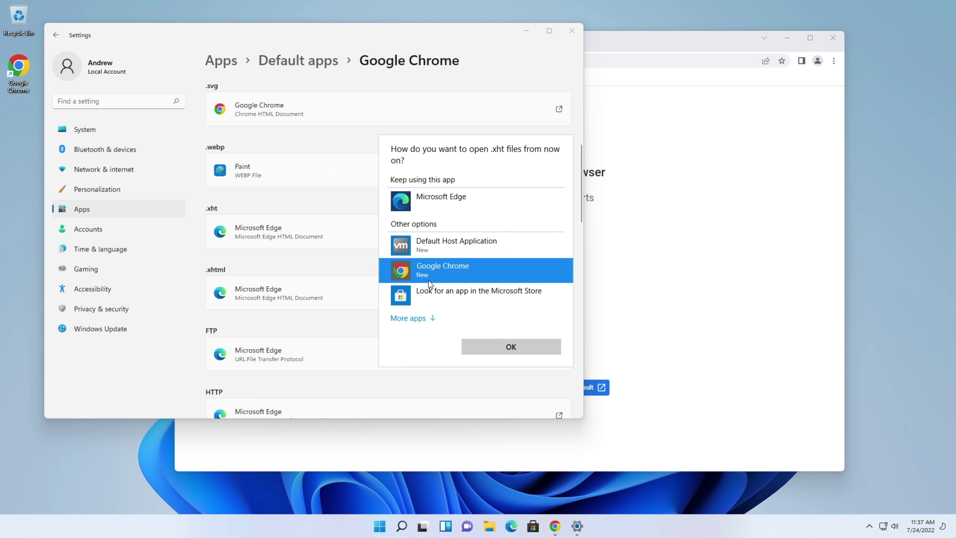
click(501, 340)
scroll(371, 228, down, 3)
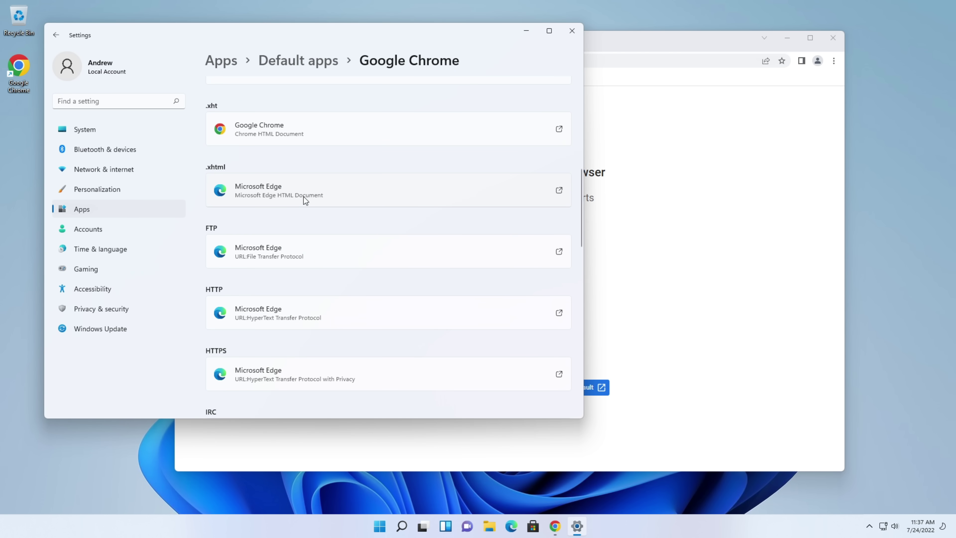
click(301, 188)
click(440, 281)
click(500, 345)
Set Google Chrome as the default app for FTP and HTTP links.
scroll(360, 208, down, 1)
click(359, 208)
click(436, 266)
click(508, 309)
scroll(407, 224, down, 1)
click(405, 216)
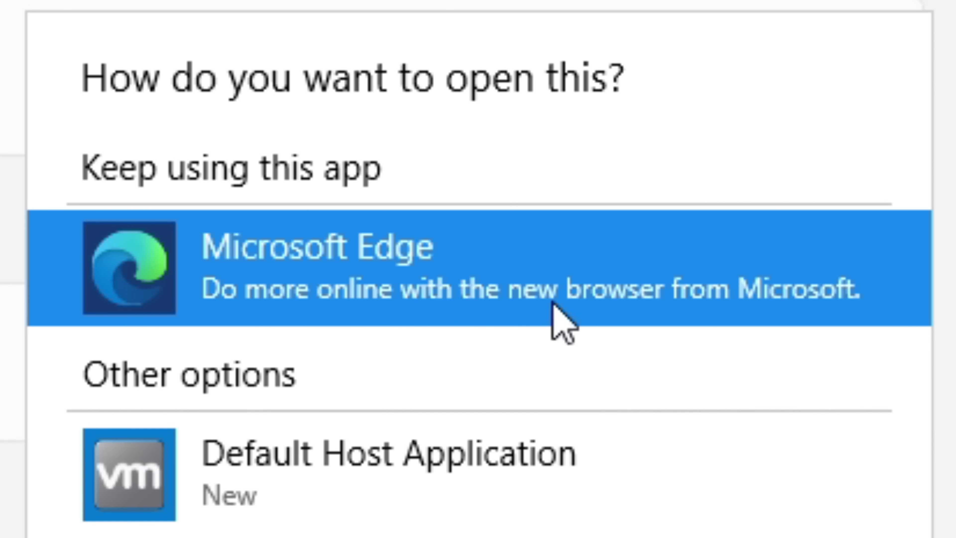
click(549, 534)
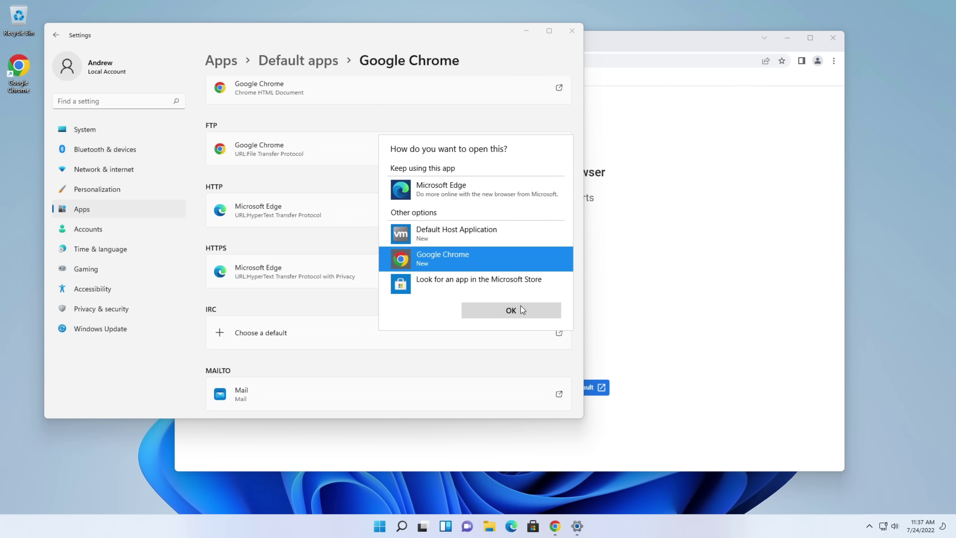
click(520, 306)
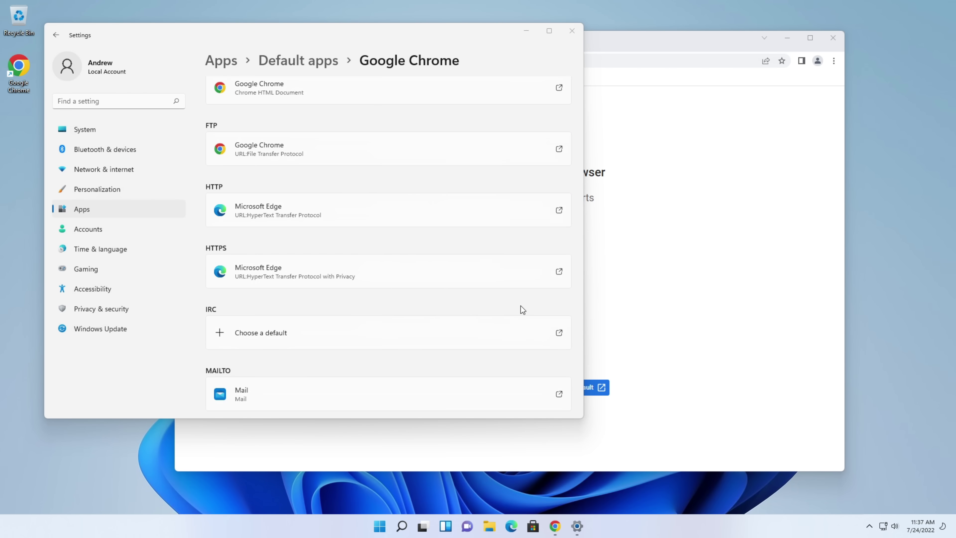
Review the full list of Google Chrome's file and link types, then move the Settings window out of the way.
scroll(411, 212, down, 4)
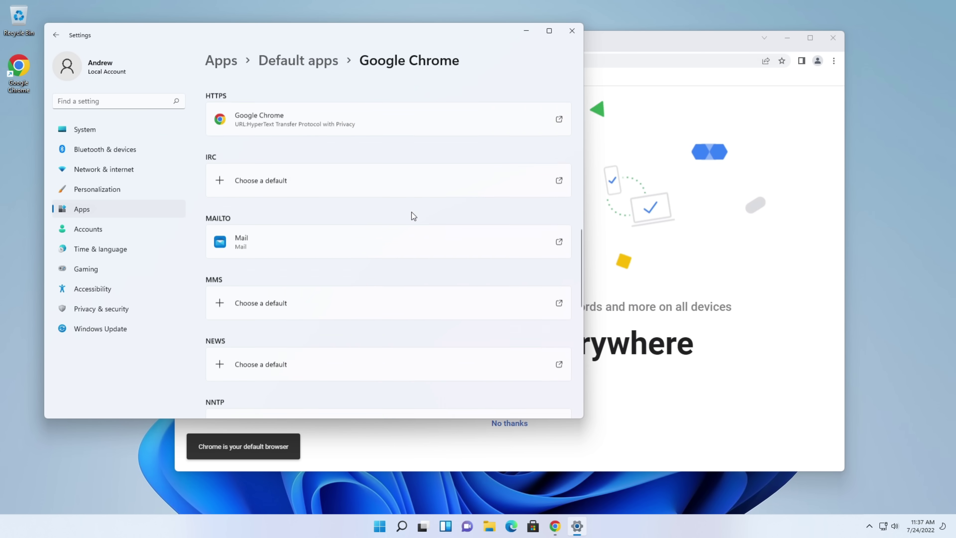
scroll(409, 212, down, 6)
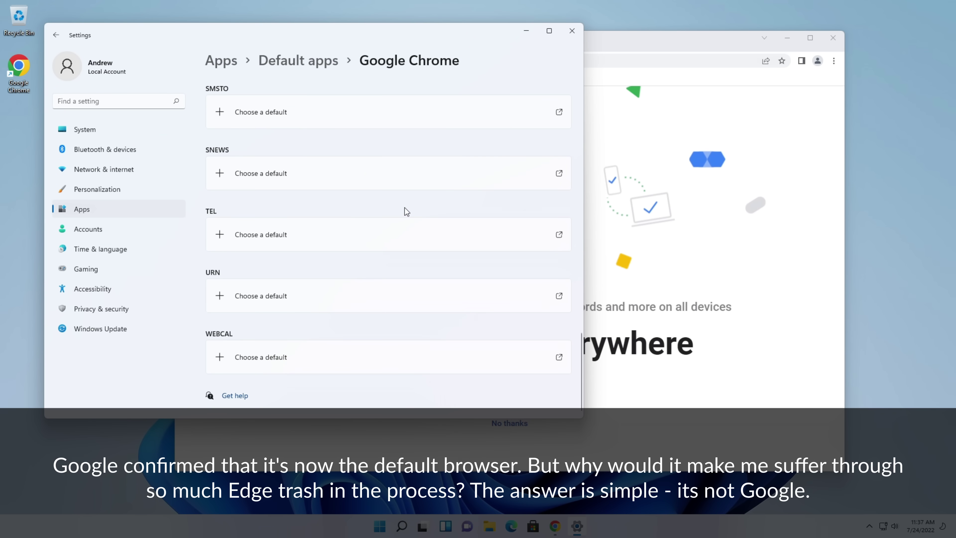
scroll(406, 211, up, 11)
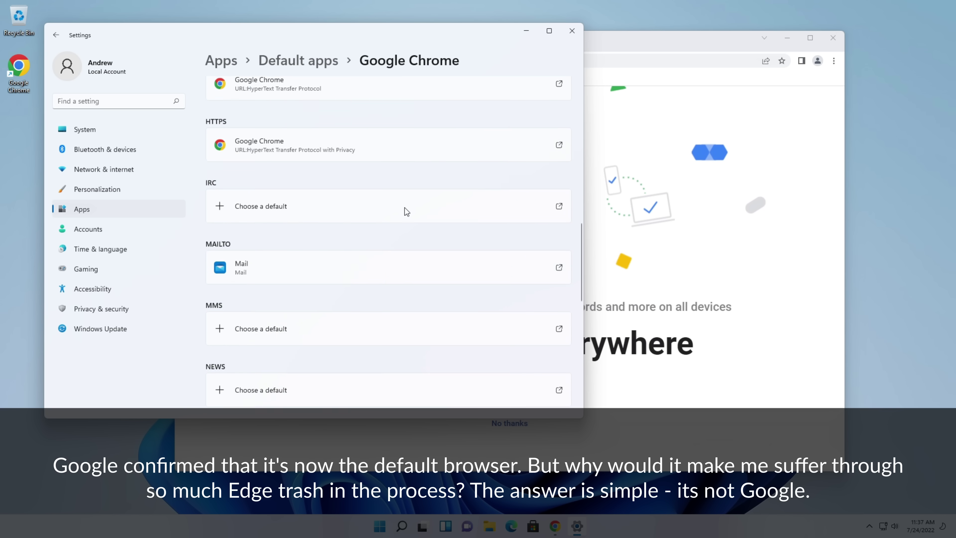
scroll(406, 210, up, 7)
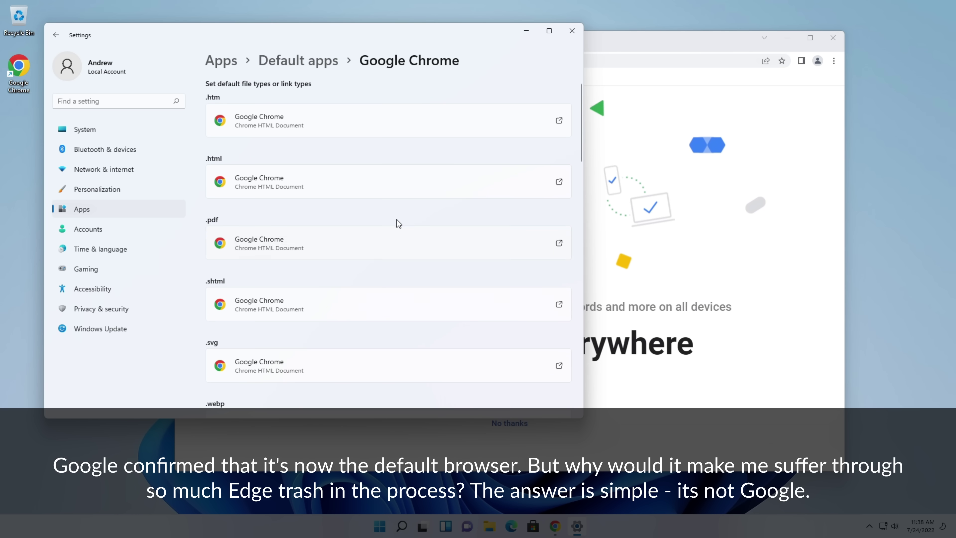
drag(339, 37, 360, 509)
Open Uninstall Tool from the desktop and uninstall Microsoft Edge, dismissing the warning and restarting the removal.
double_click(25, 119)
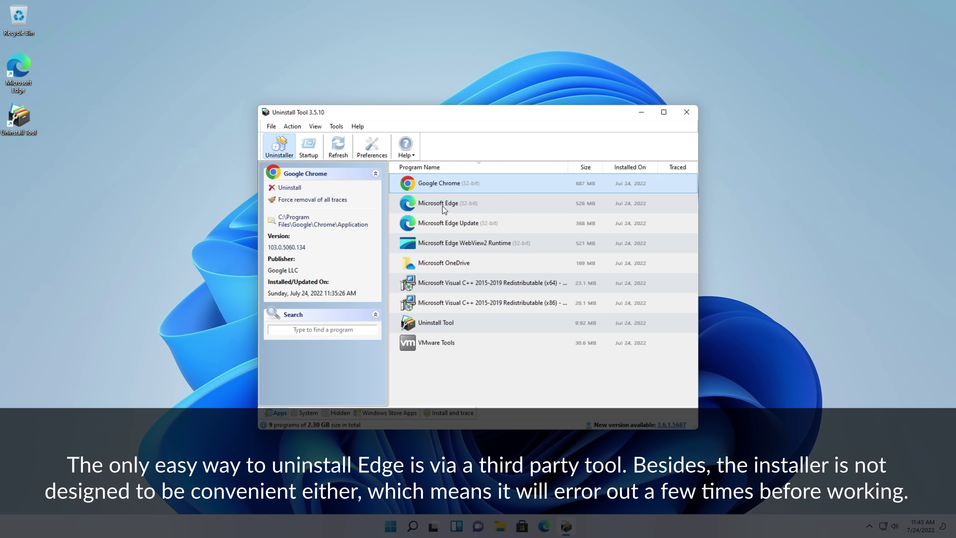
click(435, 205)
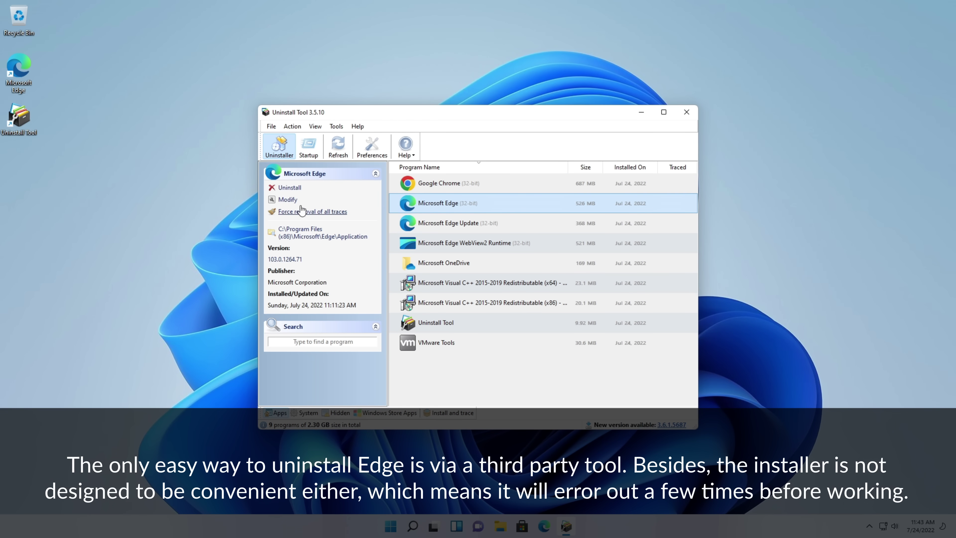
click(288, 187)
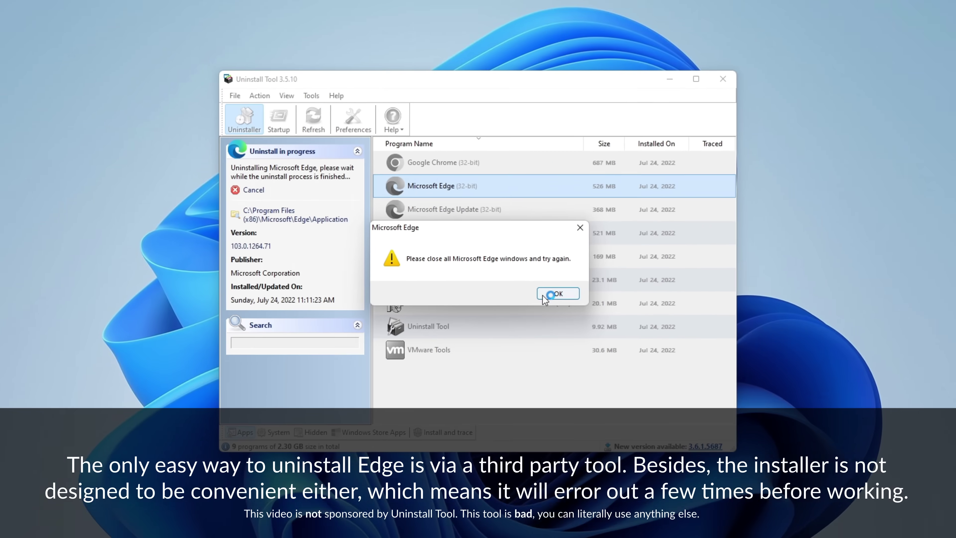
click(632, 288)
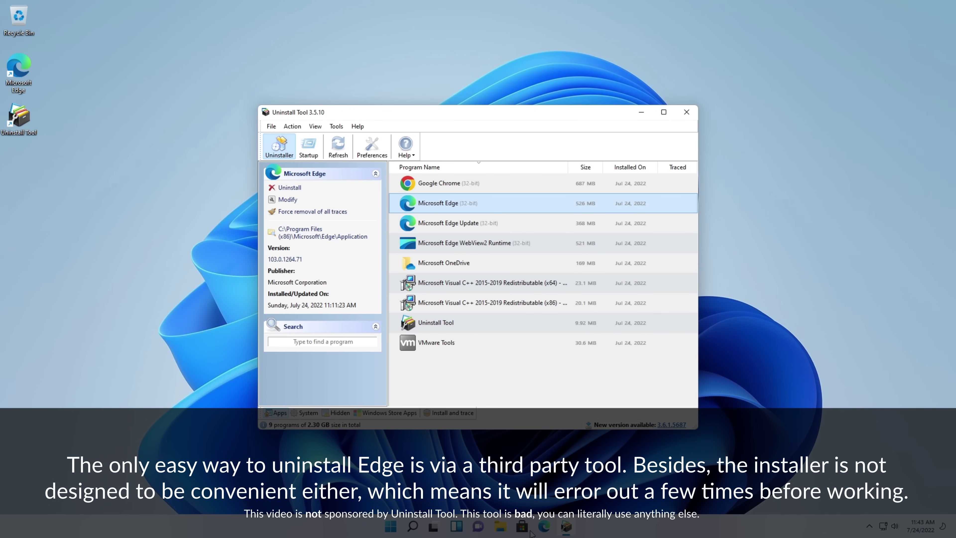
click(290, 187)
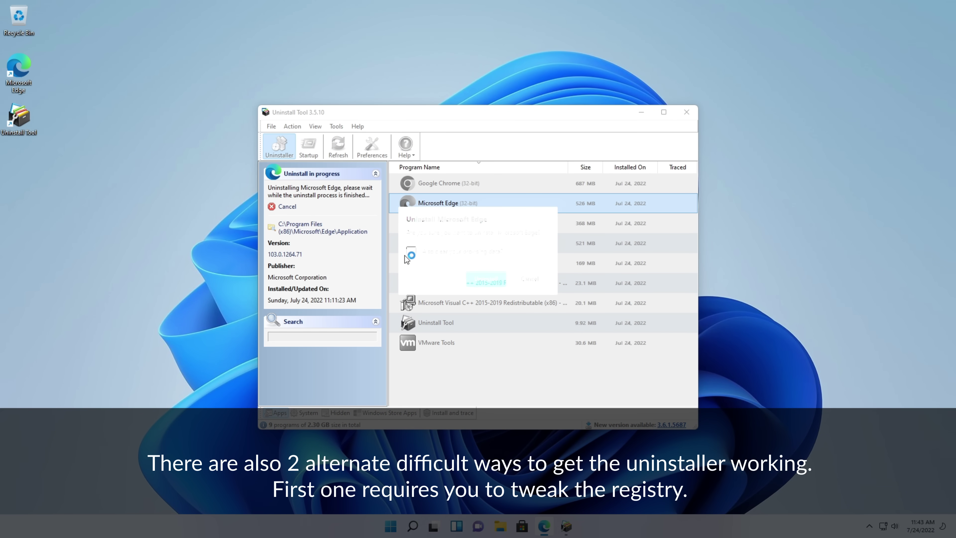
click(486, 279)
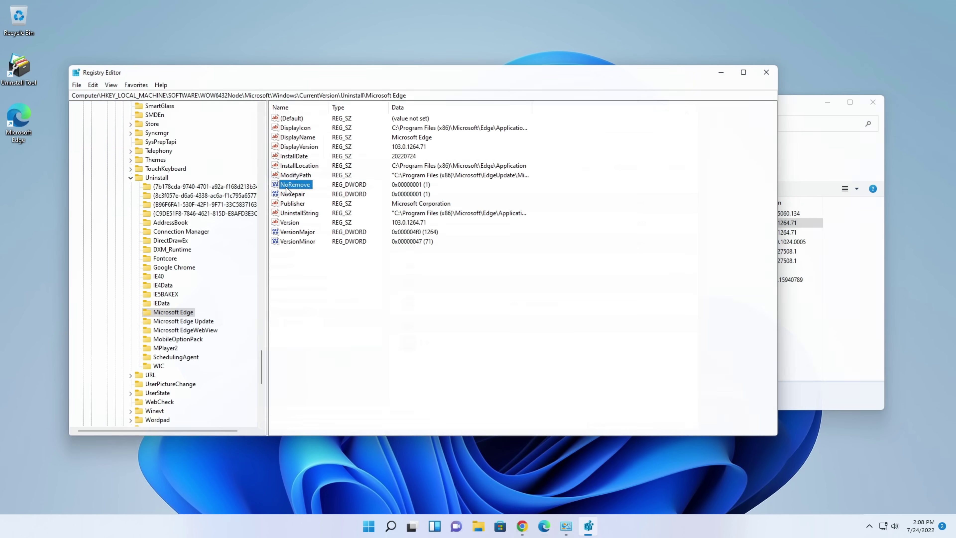
In Registry Editor, set the NoRemove value of the Microsoft Edge uninstall key to 0.
double_click(287, 186)
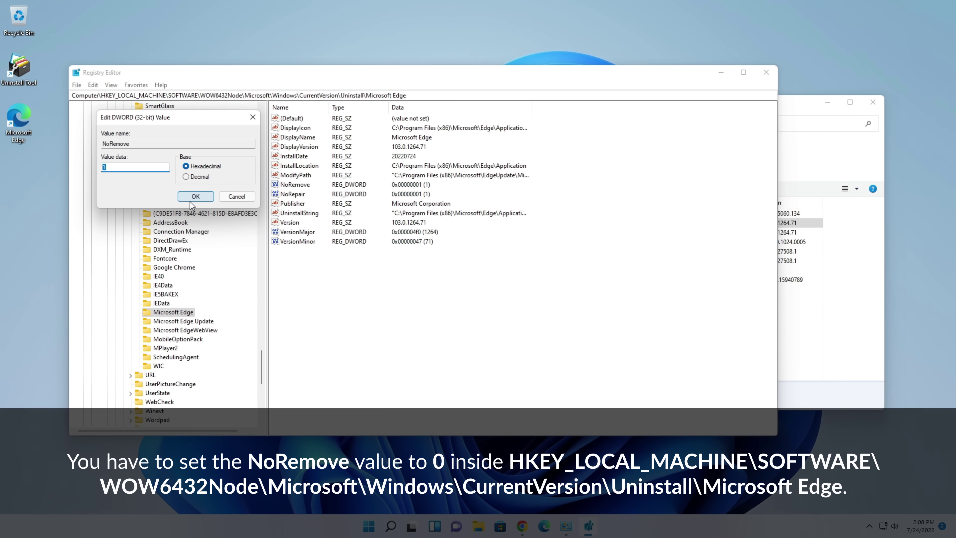
text(0)
click(195, 196)
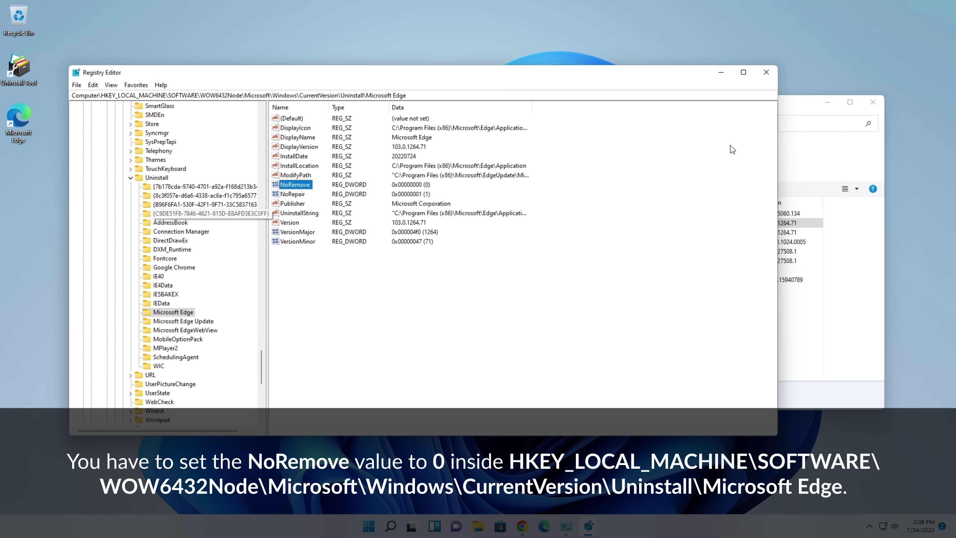
Refresh the program list in Programs and Features, uninstall Microsoft Edge from it and allow the change to the device.
click(720, 72)
key(F5)
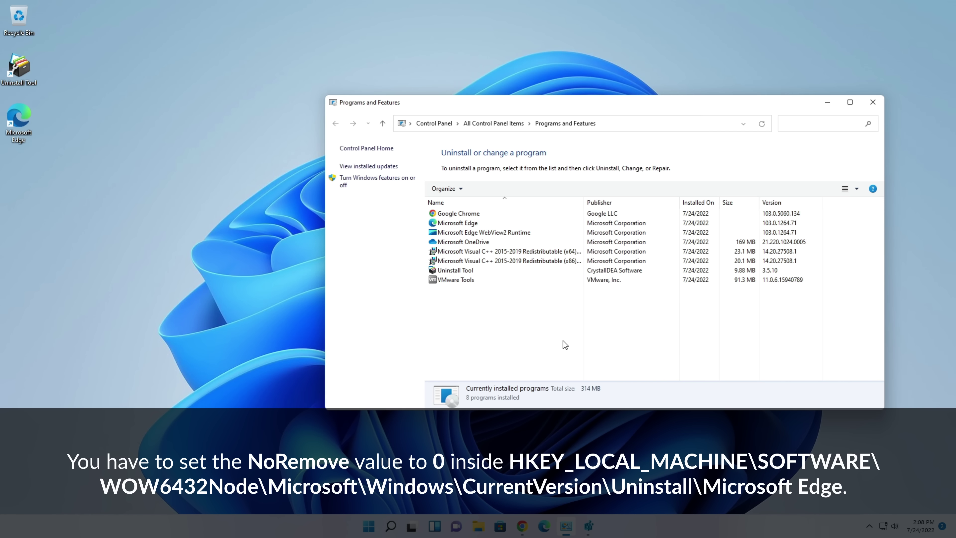
click(439, 221)
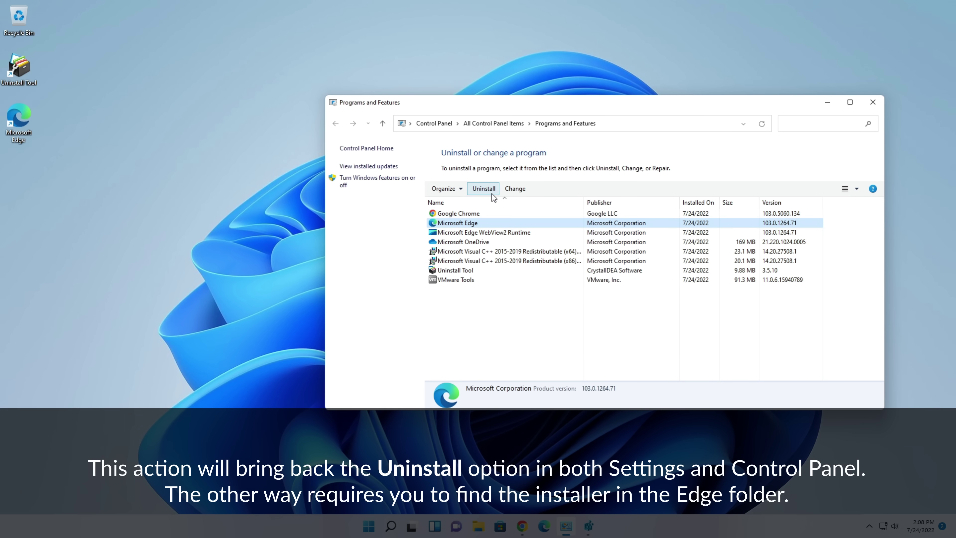
click(484, 189)
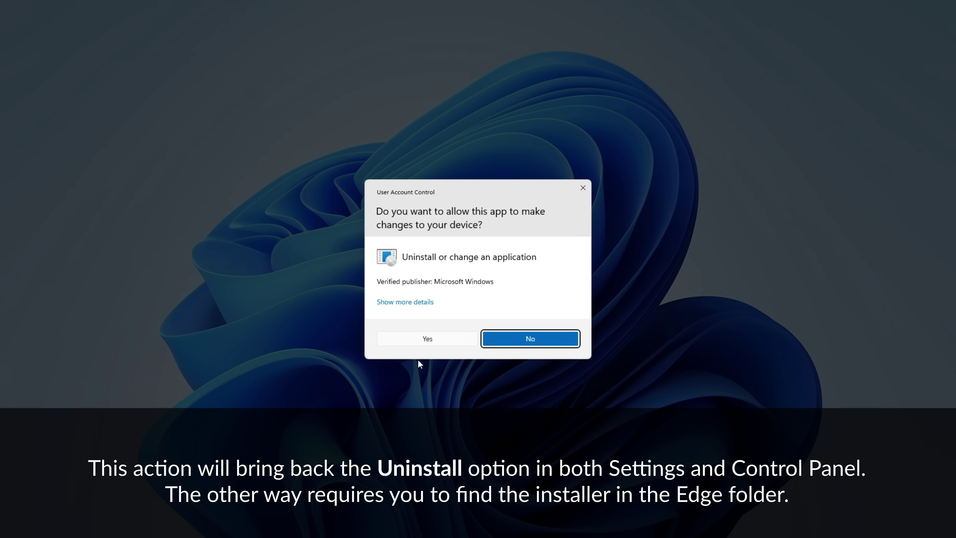
click(425, 339)
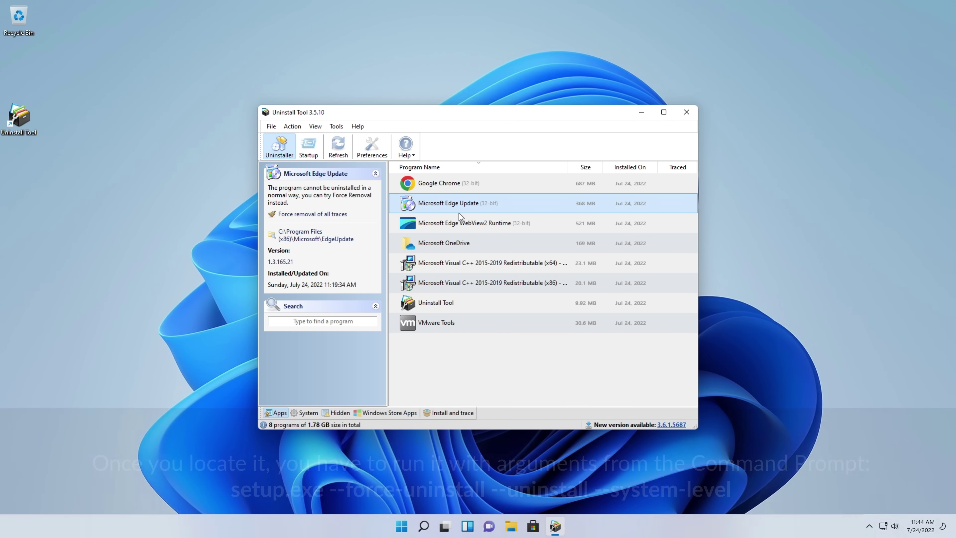
In Uninstall Tool, force the removal of all traces of Microsoft Edge Update.
click(310, 213)
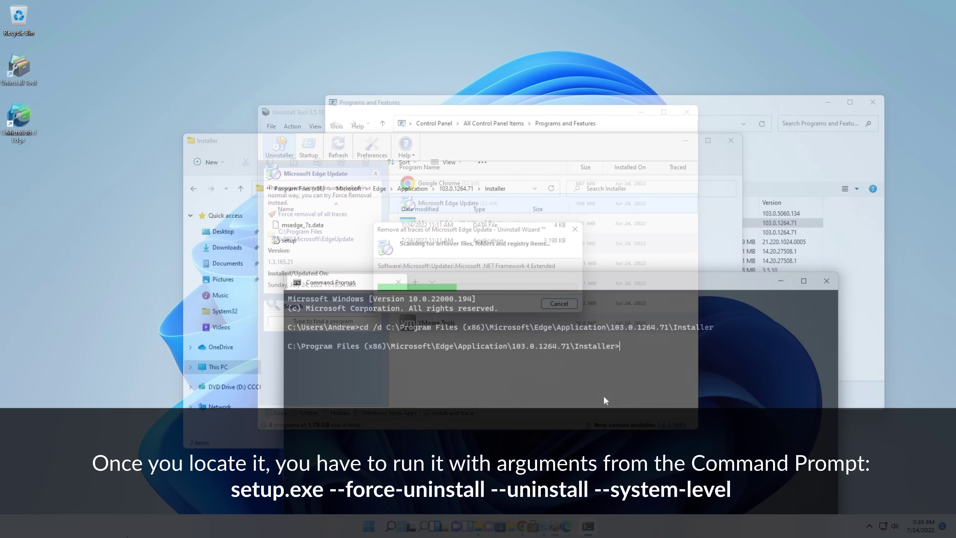
In Command Prompt, run "setup.exe --force-uninstall --uninstall --system-level" from Edge's Installer folder and confirm the uninstall.
key(Return)
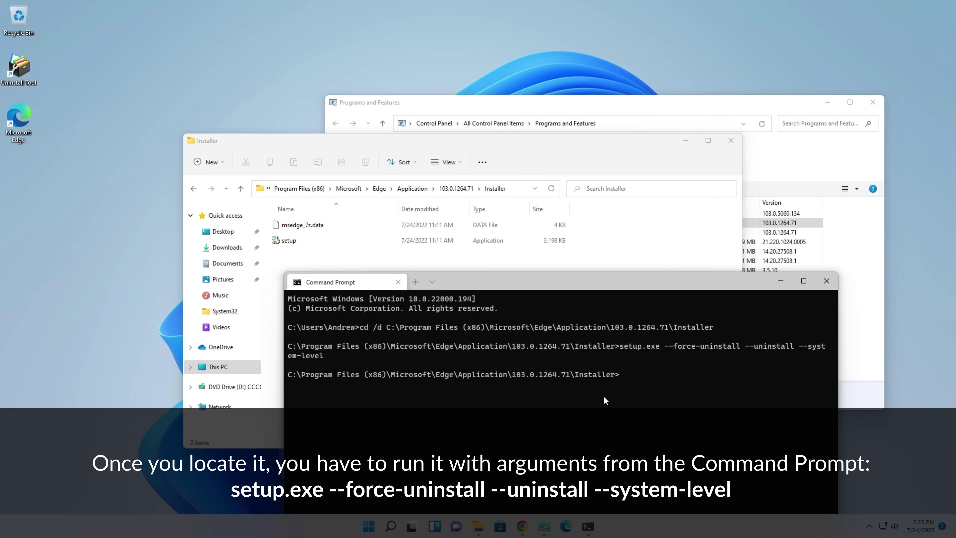
click(437, 341)
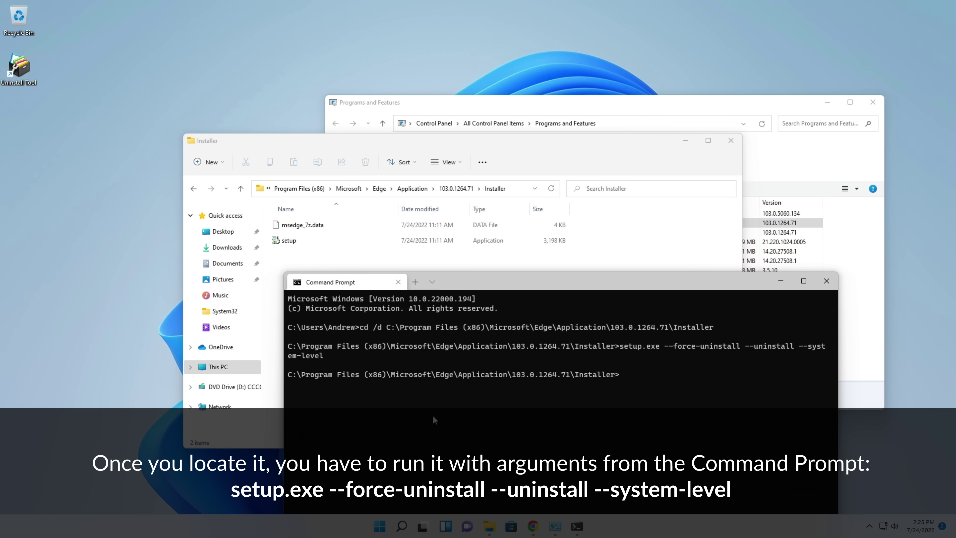
Minimize the Installer folder window and bring Programs and Features into clear view to check the installed programs for Microsoft Edge.
double_click(696, 143)
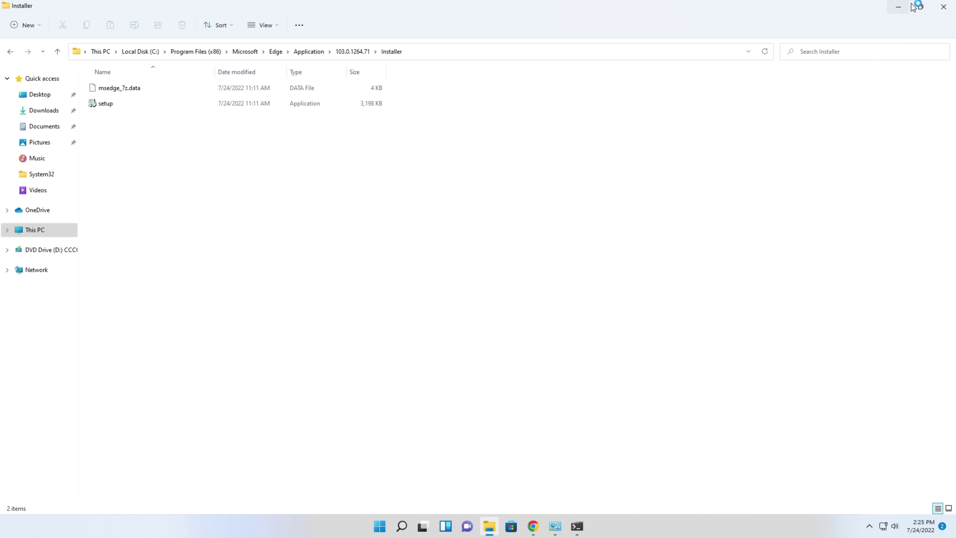
click(920, 7)
key(super+Down)
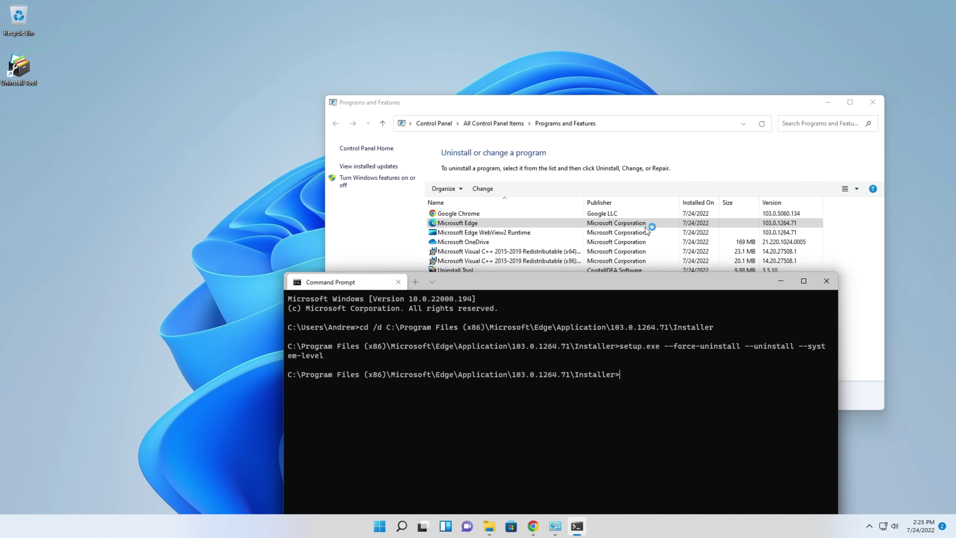
drag(559, 112, 600, 66)
click(537, 302)
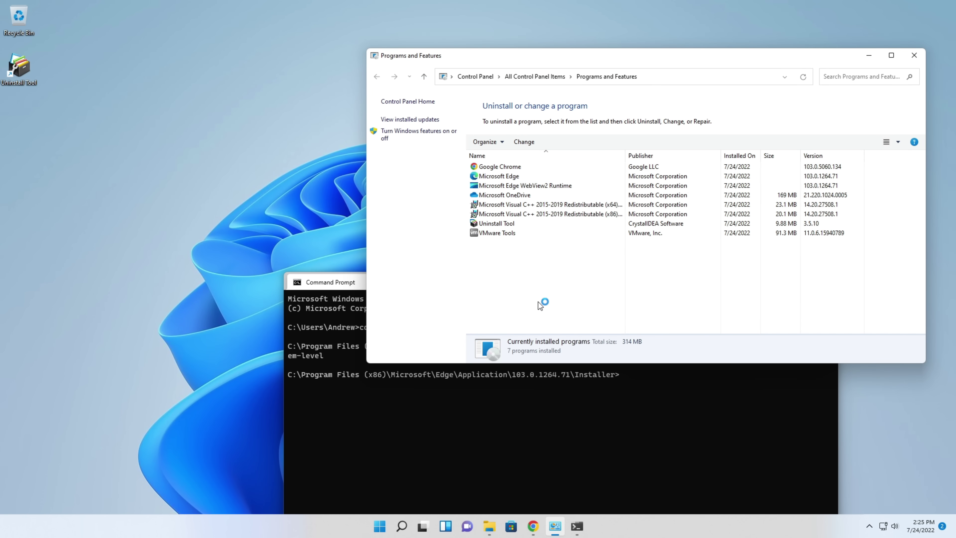
click(600, 395)
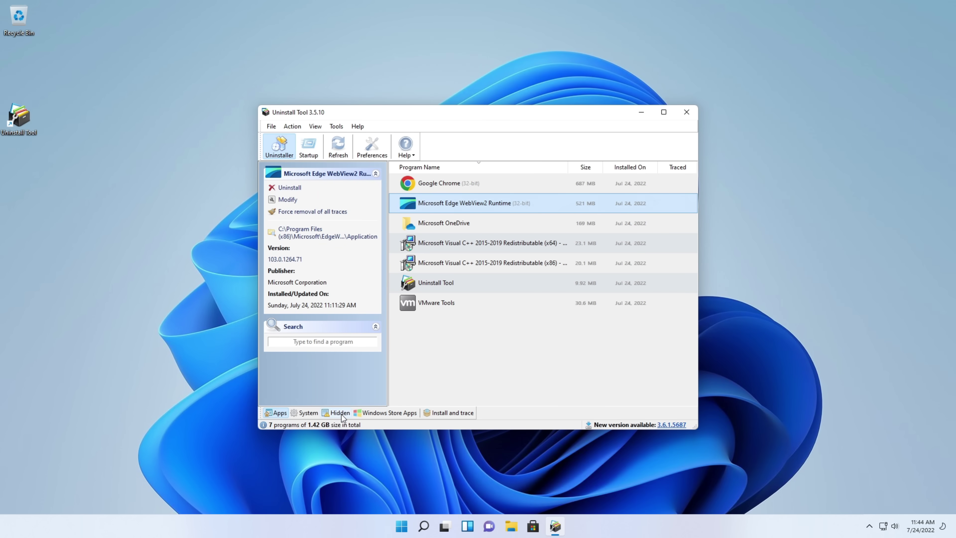
Check the remaining programs in Uninstall Tool, close it and view the Start menu.
click(444, 226)
click(529, 309)
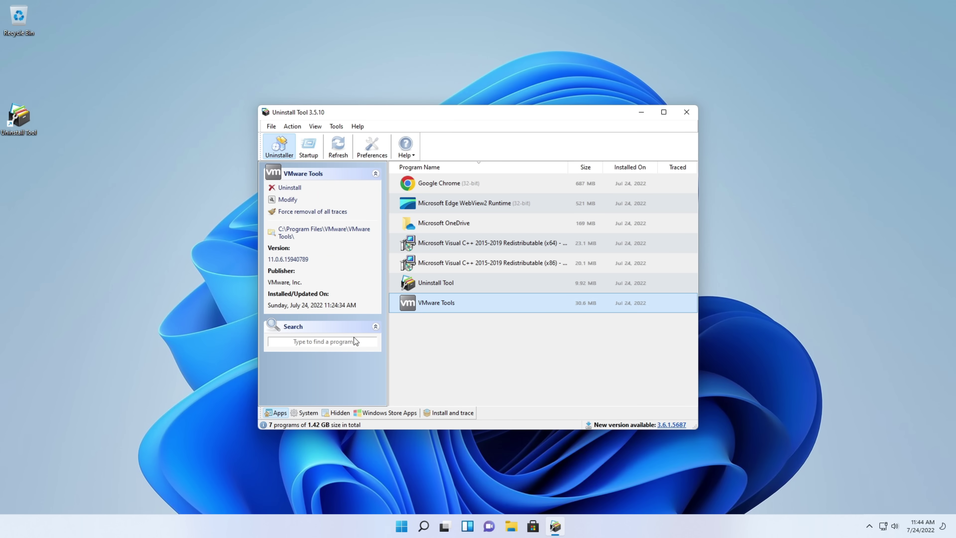
click(686, 120)
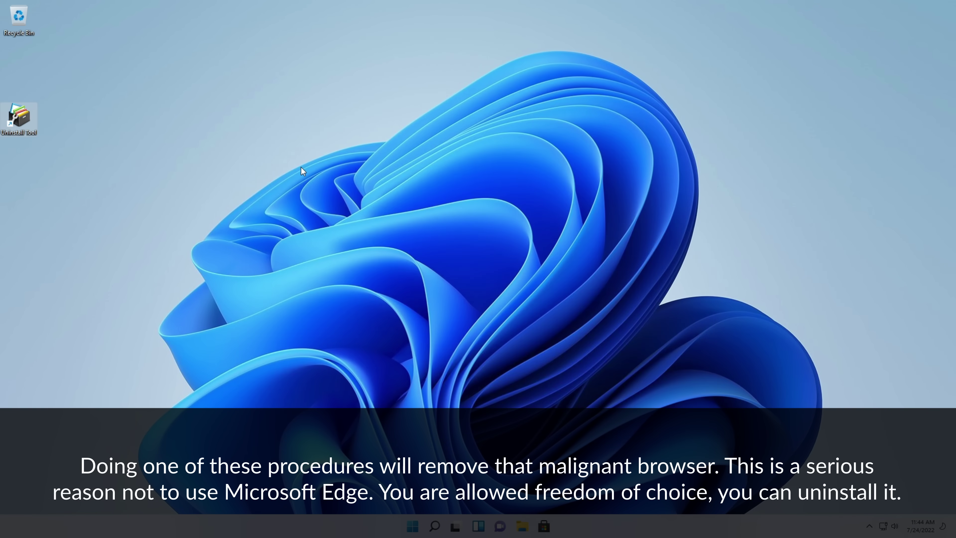
click(405, 531)
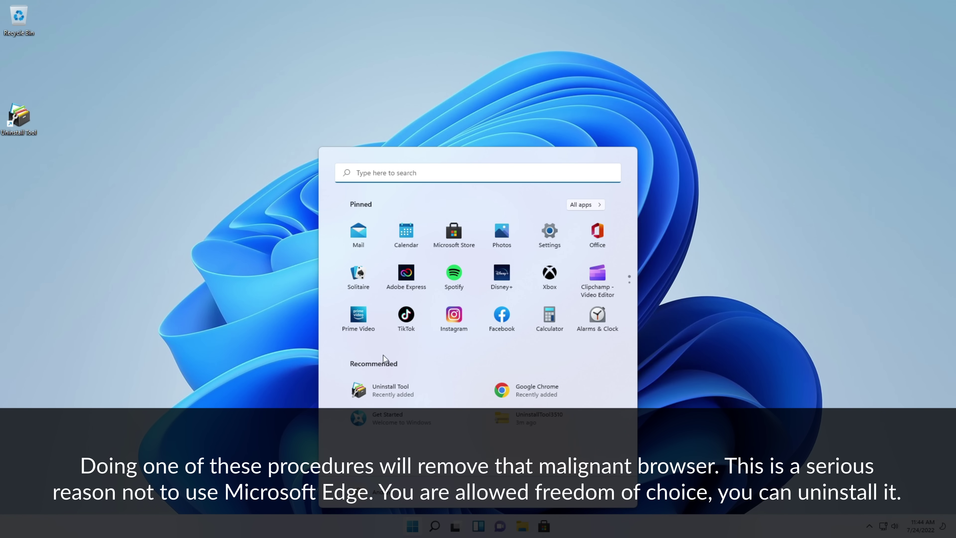
Look through both pages of pinned apps in the Start menu for Microsoft Edge and close the menu.
click(630, 282)
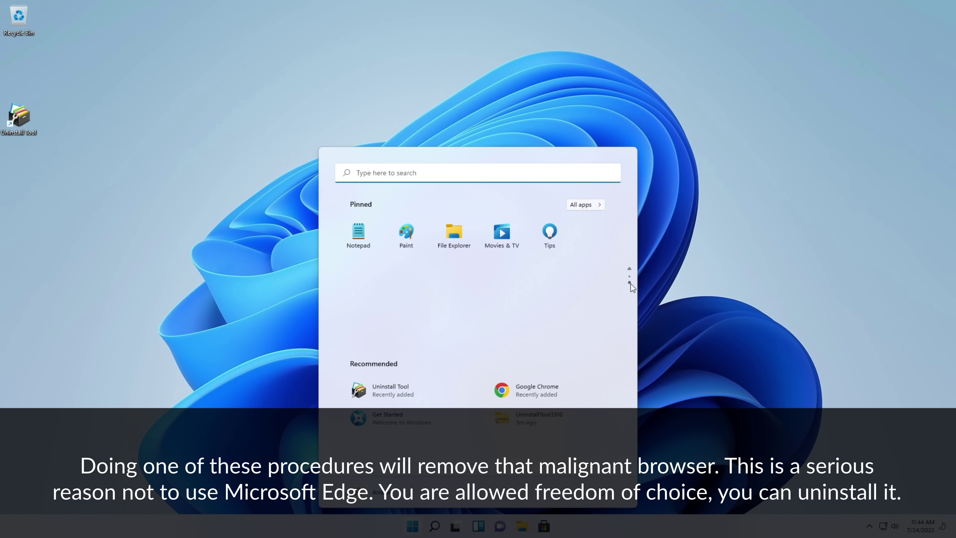
click(629, 269)
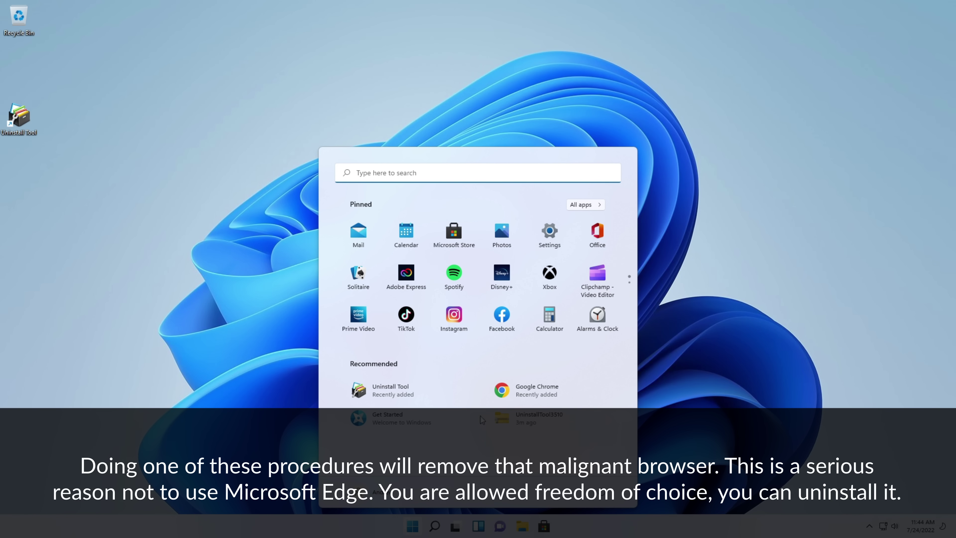
click(143, 324)
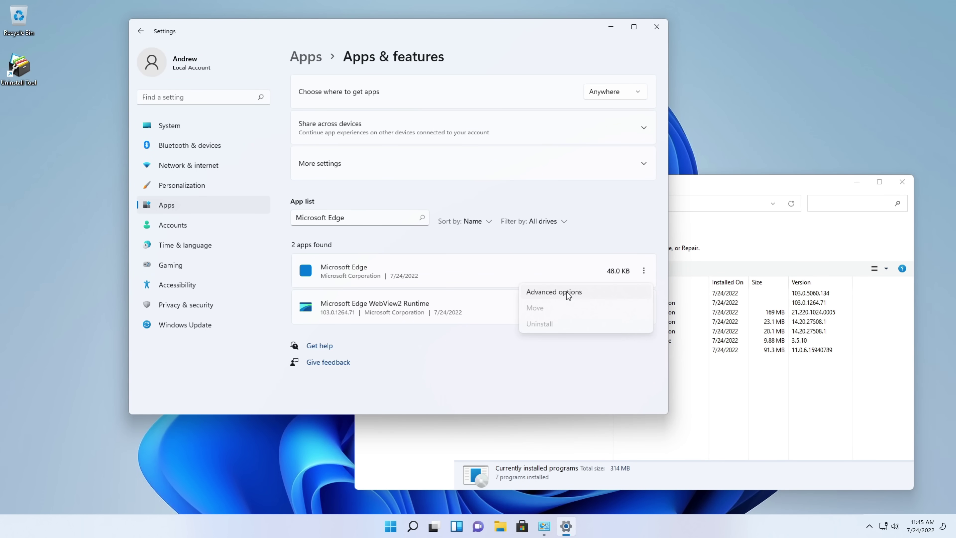
View the advanced options of the Microsoft Edge app, examine its specifications and permissions, and return to the app list.
click(555, 291)
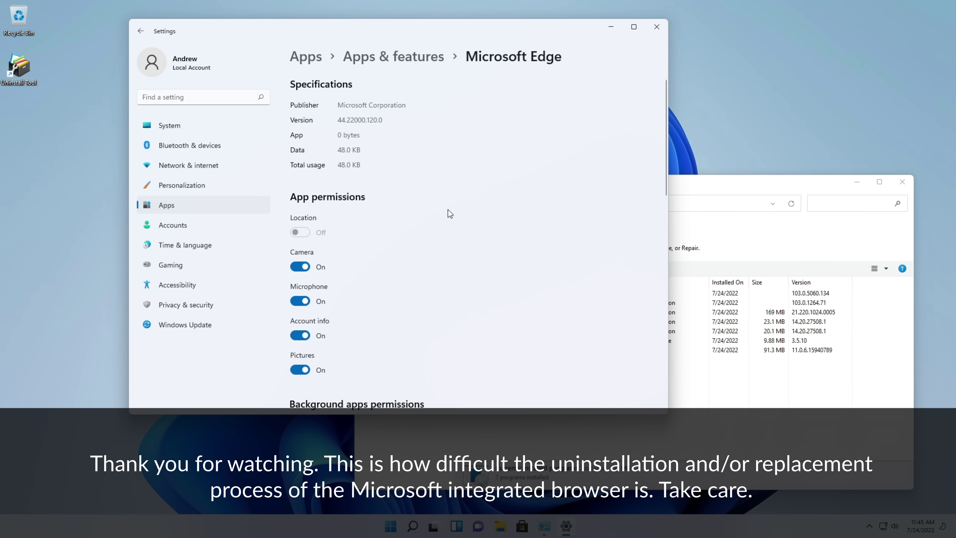
scroll(448, 211, down, 10)
scroll(405, 282, up, 10)
key(alt+Left)
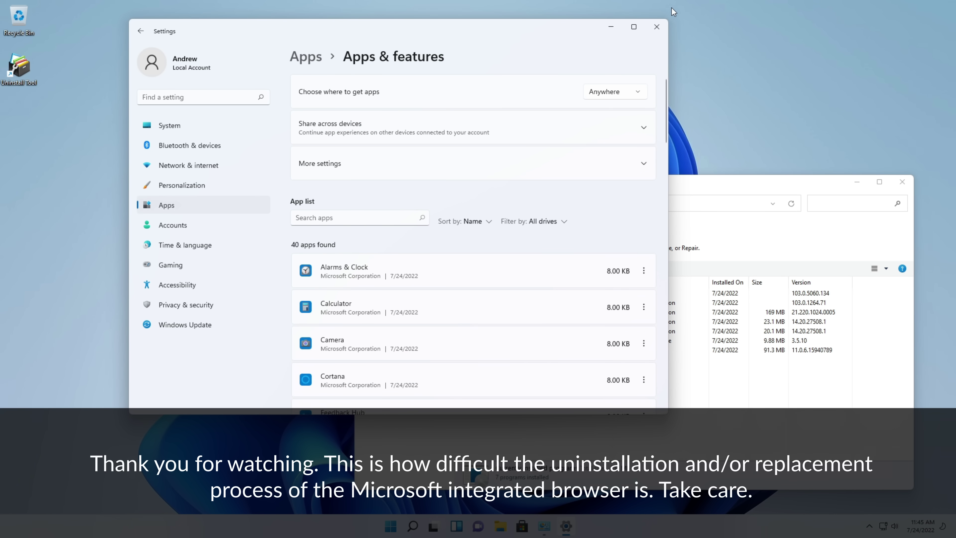
Close the Settings and Programs and Features windows and bring up the power options of the Start menu.
click(656, 27)
click(899, 183)
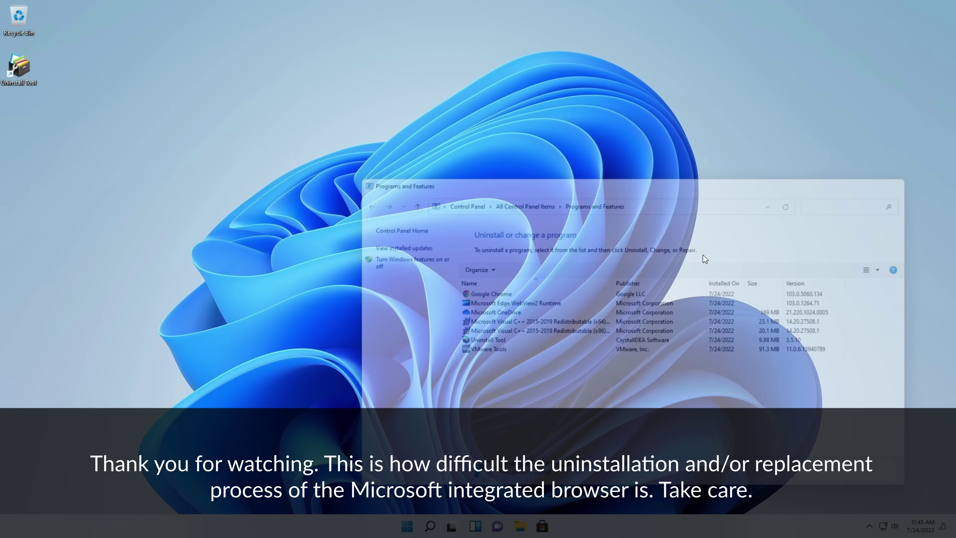
click(412, 527)
click(601, 491)
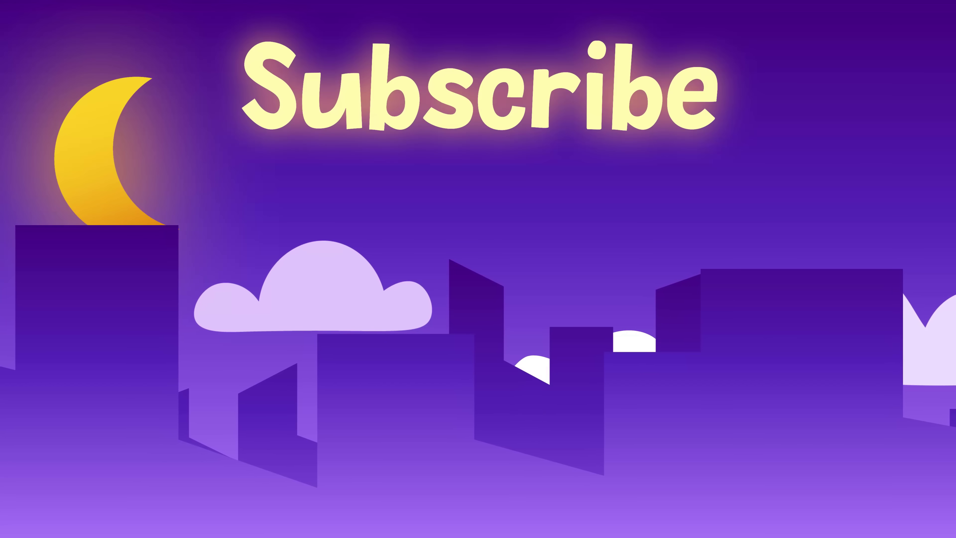